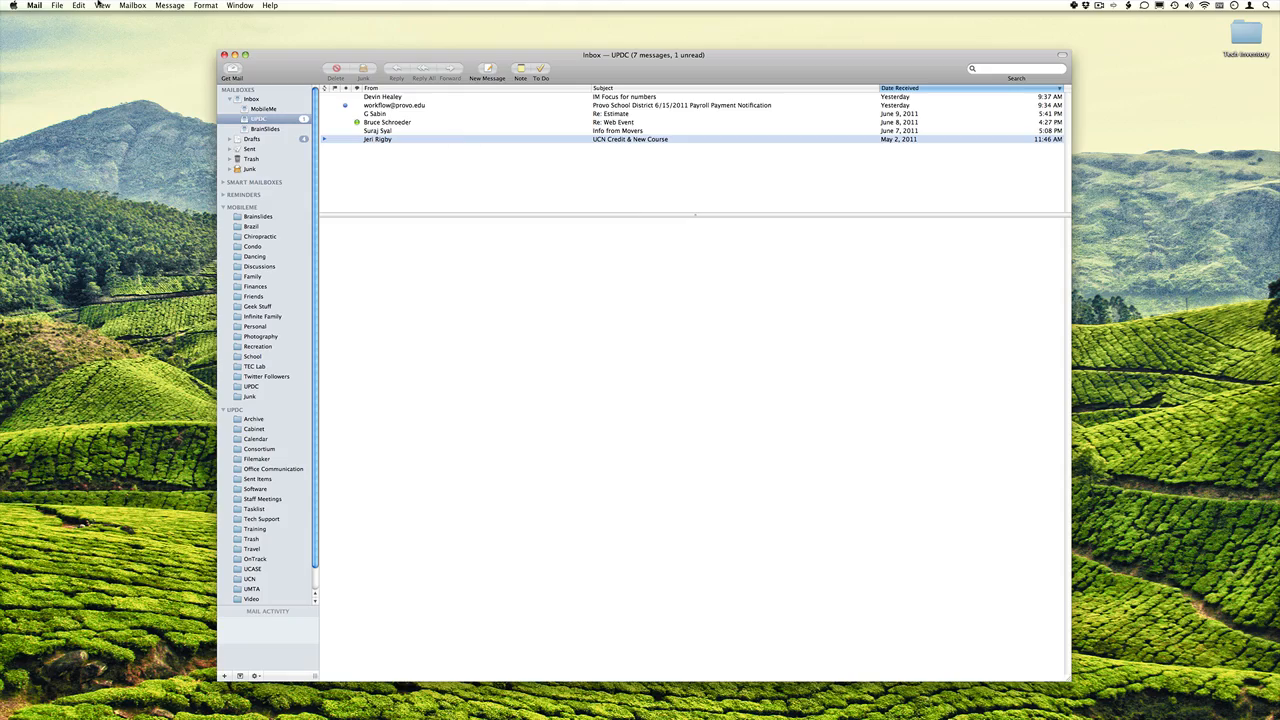
- Open the Rules preferences and inspect how the News From Apple rule is configured
left_click(34, 5)
left_click(100, 64)
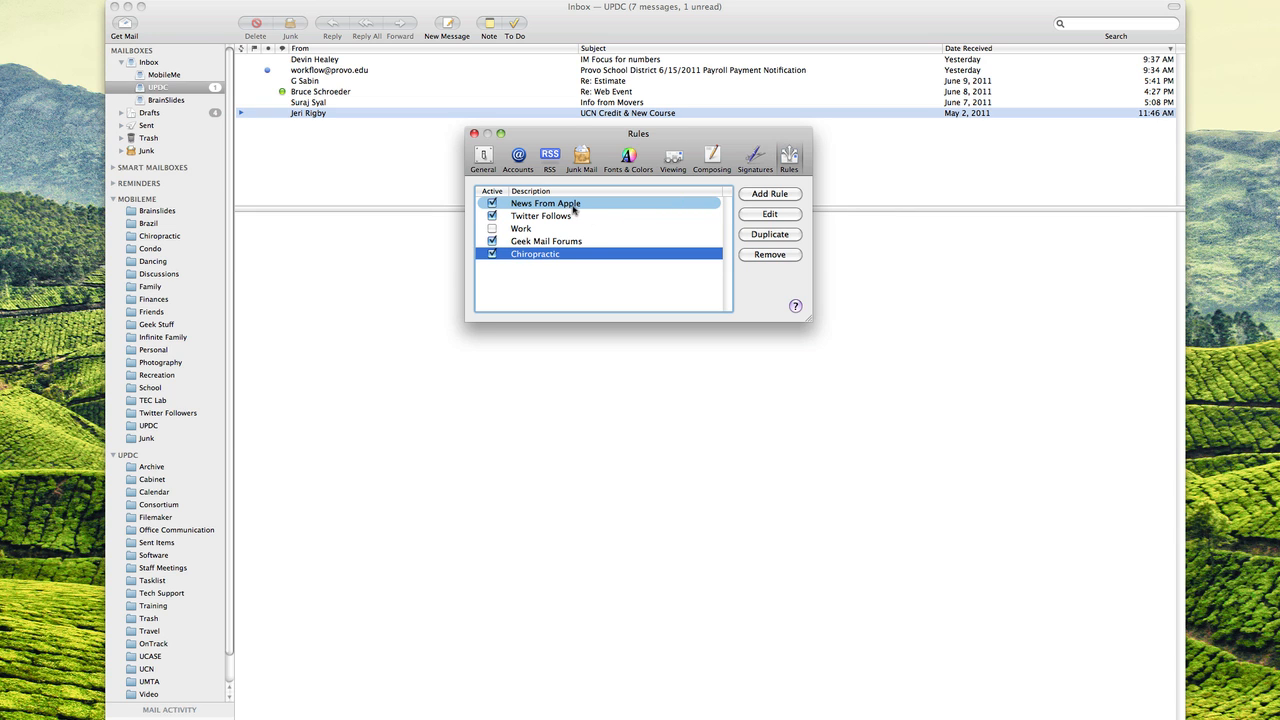
double_click(573, 207)
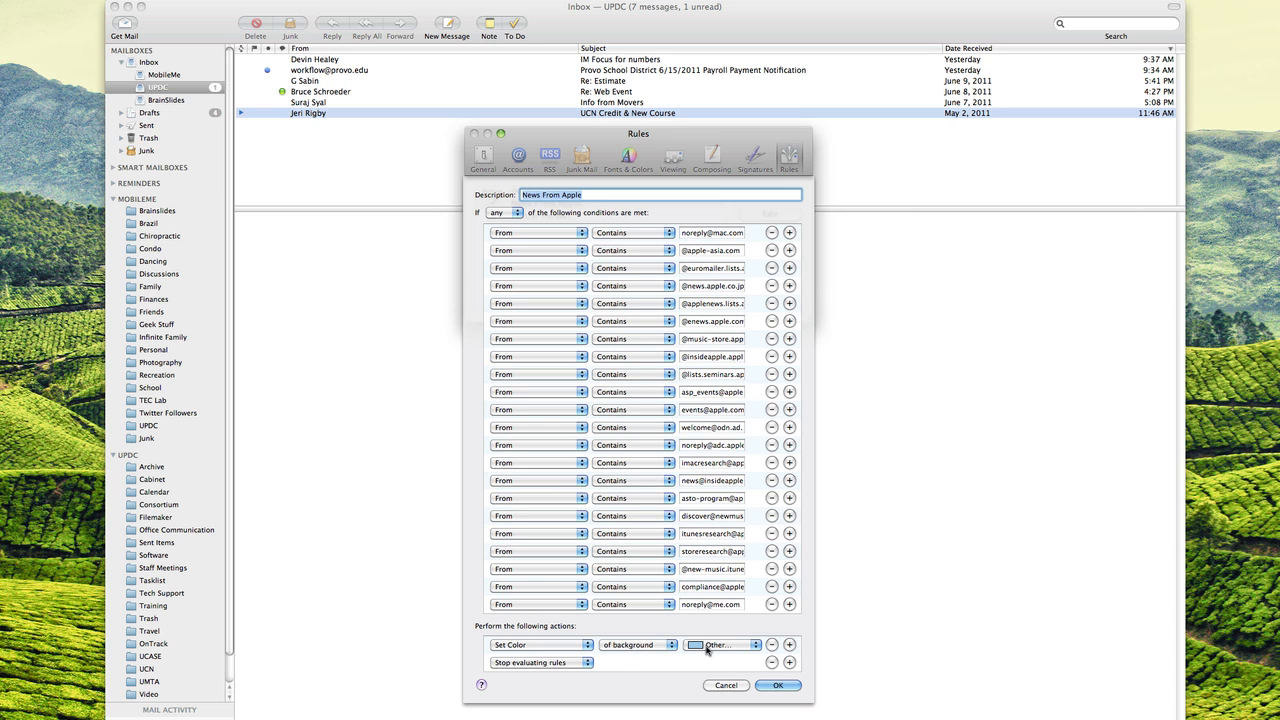
left_click(778, 685)
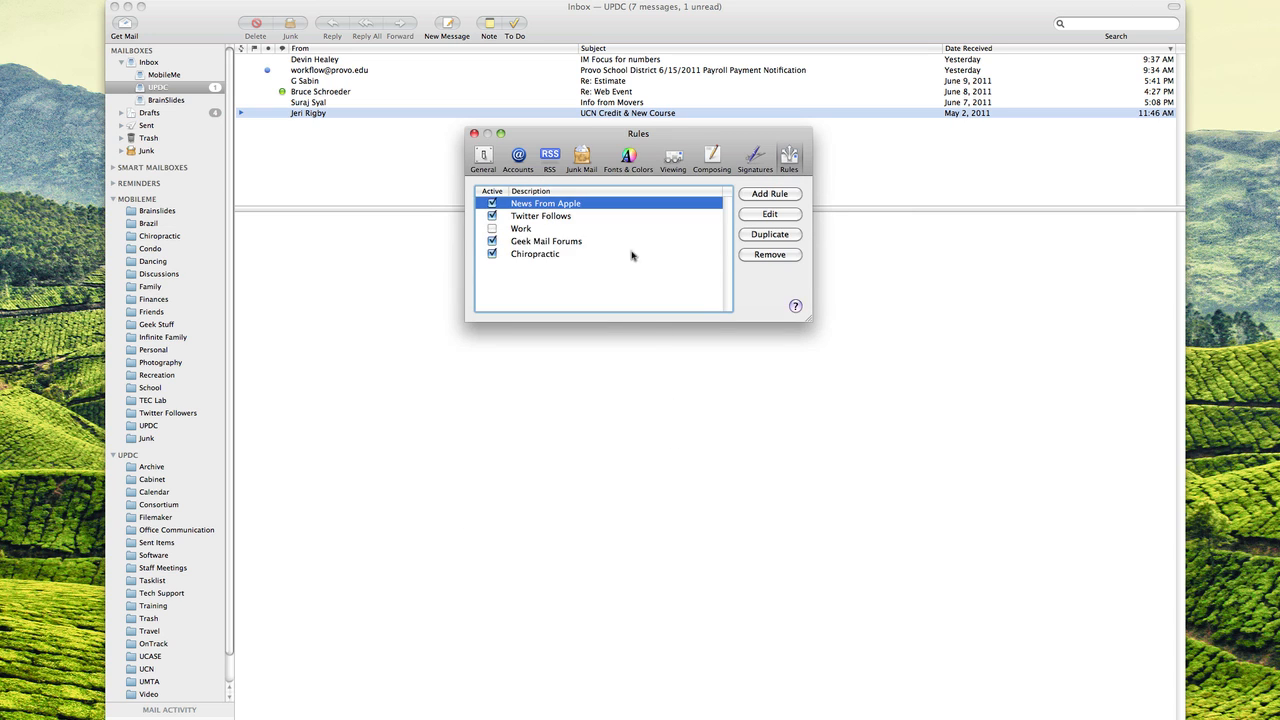
- Inspect the Geek Mail Forums rule's conditions and its Move Message to Discussions action
left_click(585, 256)
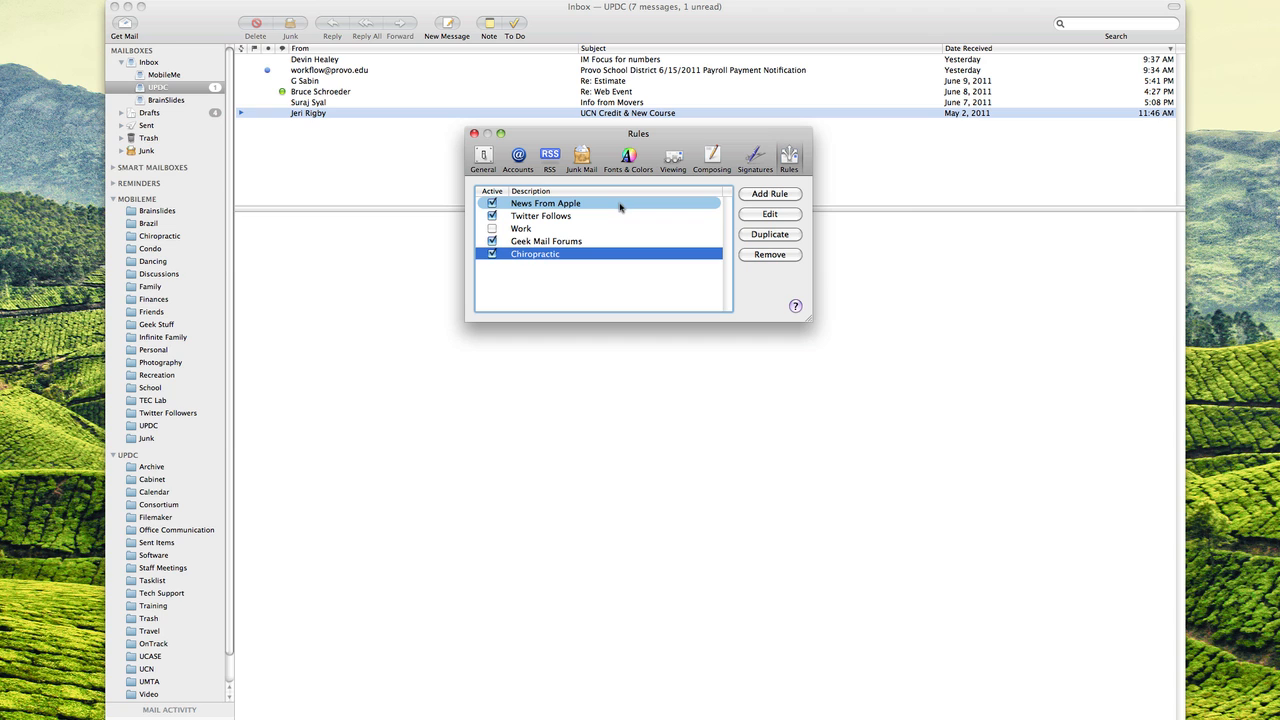
left_click(562, 246)
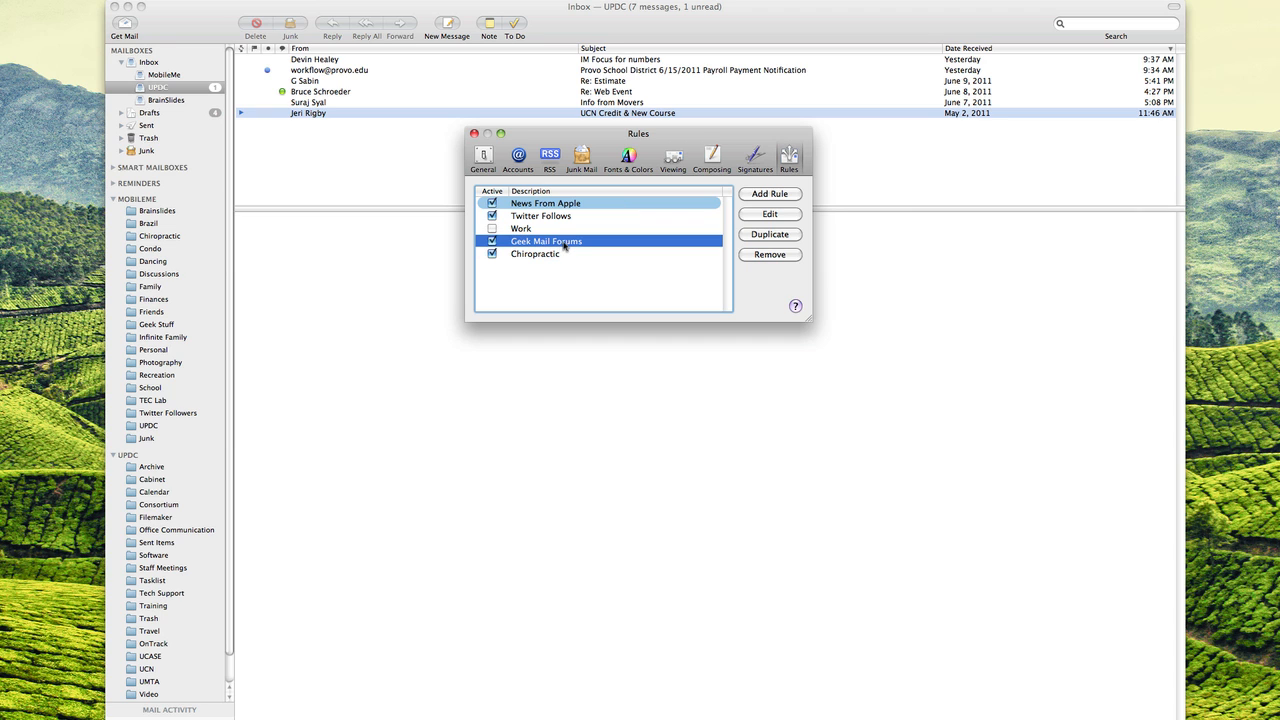
double_click(565, 246)
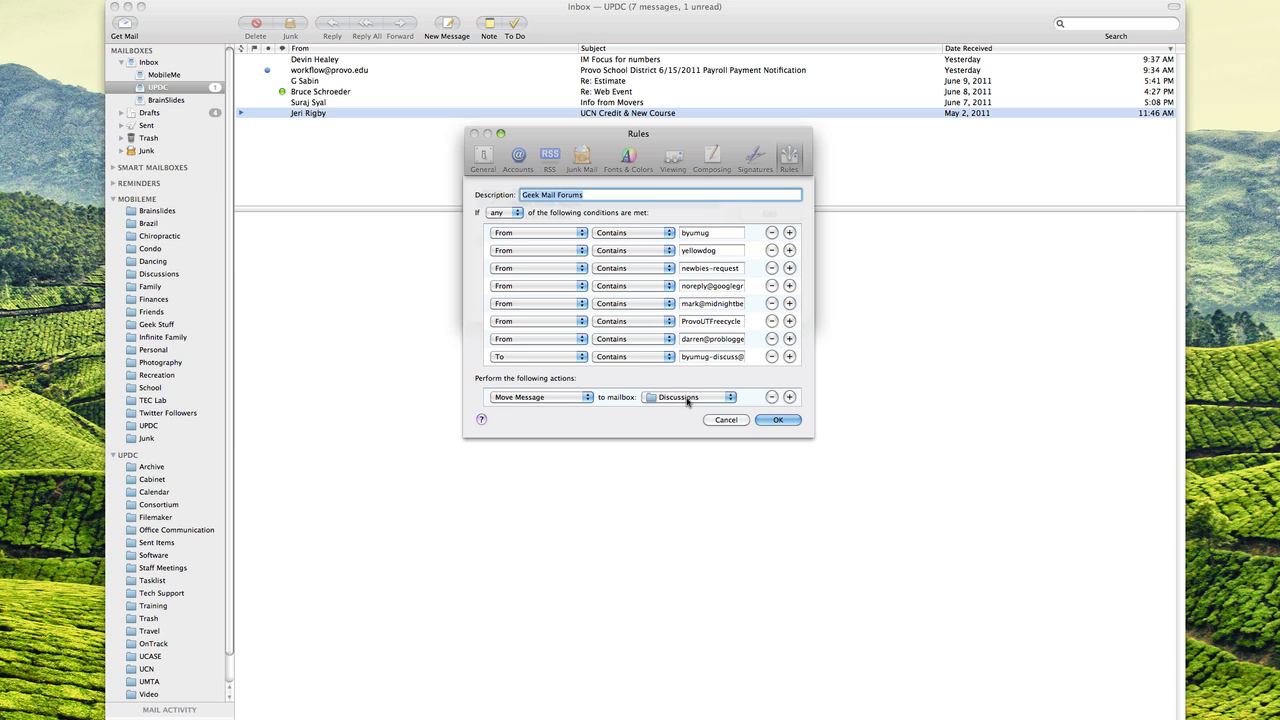
left_click(797, 420)
- Close Preferences, browse the Discussions mailbox, then return to the UPDC inbox and reopen Rules
key("super+w")
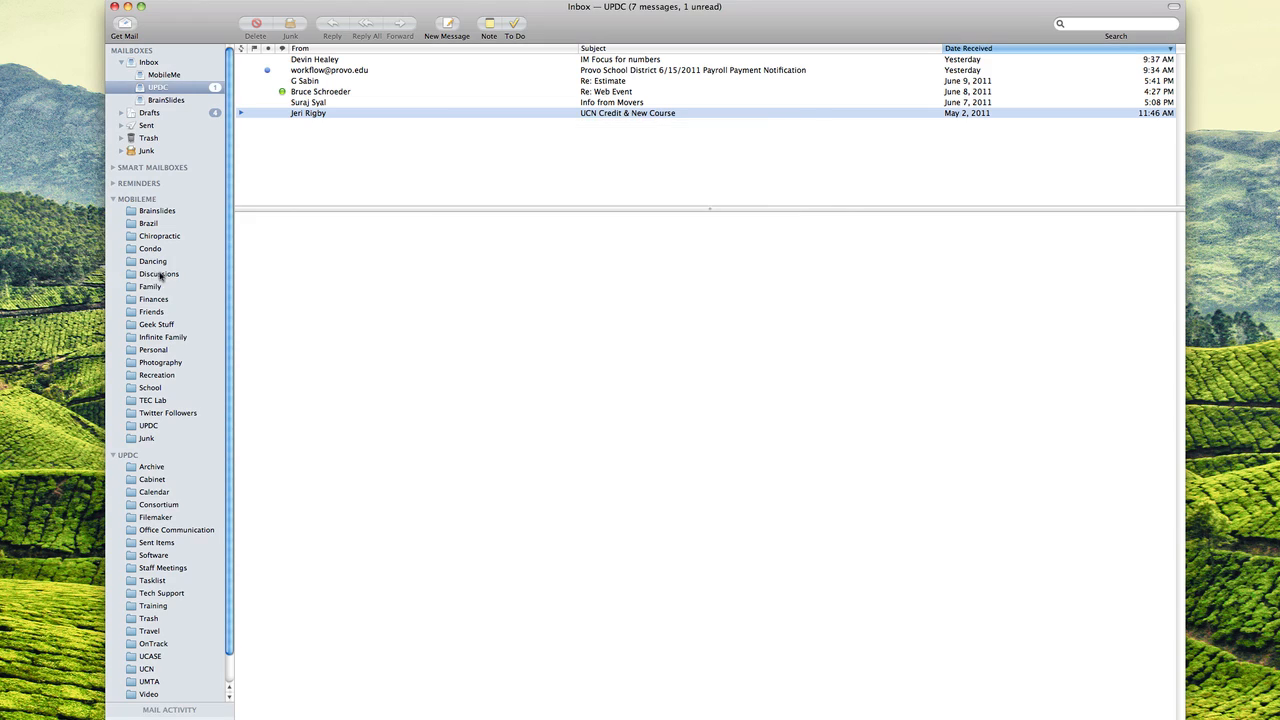
left_click(160, 274)
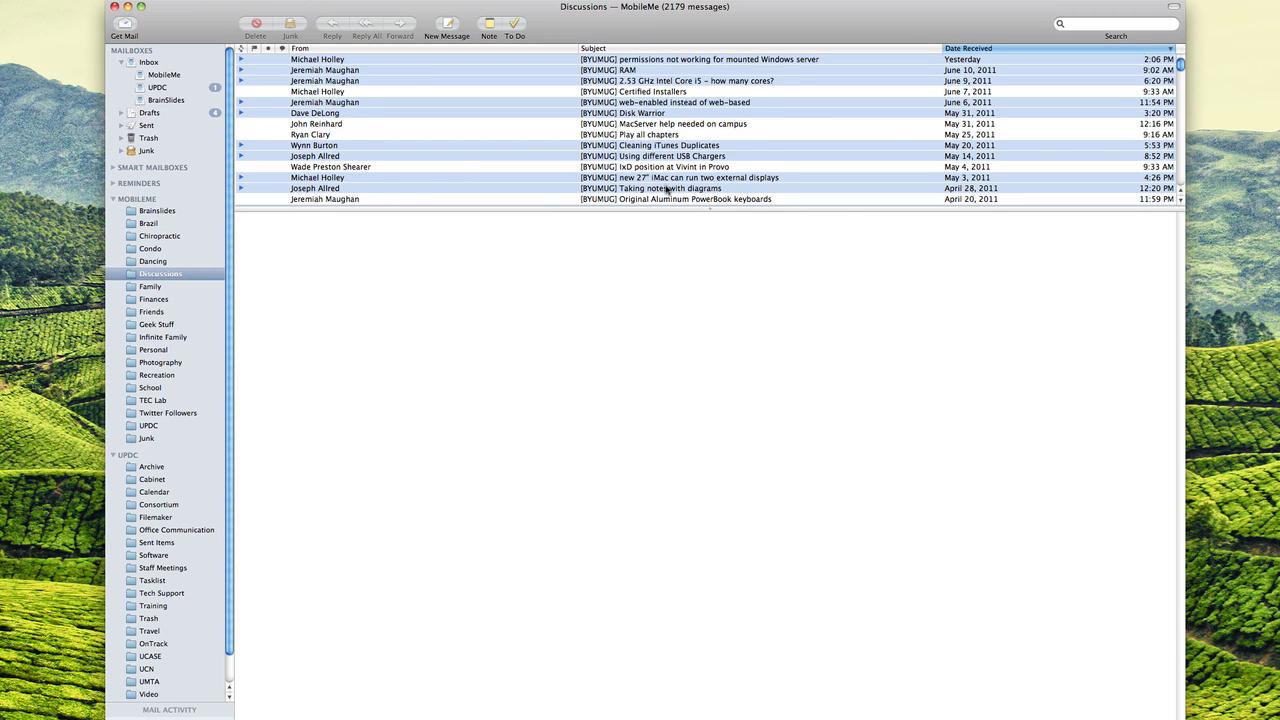
scroll(666, 190, "down", 5)
scroll(666, 190, "up", 6)
left_click(159, 88)
key("super+comma")
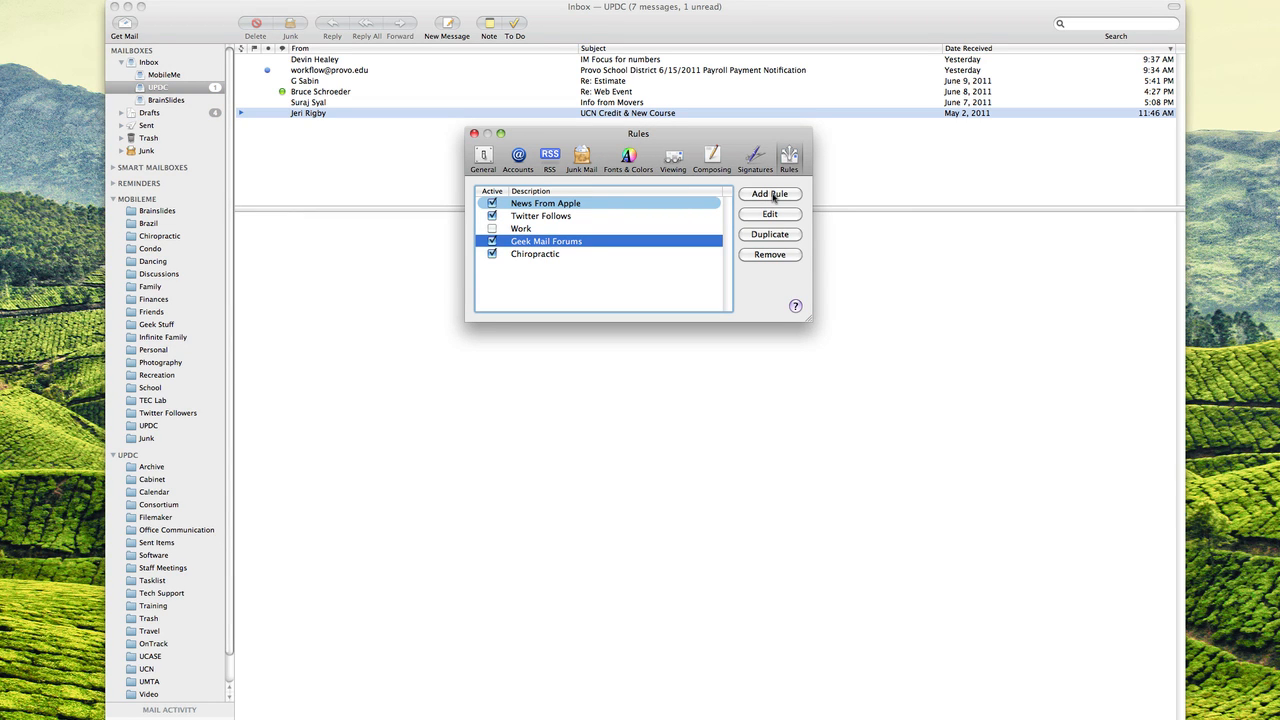
- Create a rule named Payroll matching From contains the payroll workflow sender address
left_click(771, 194)
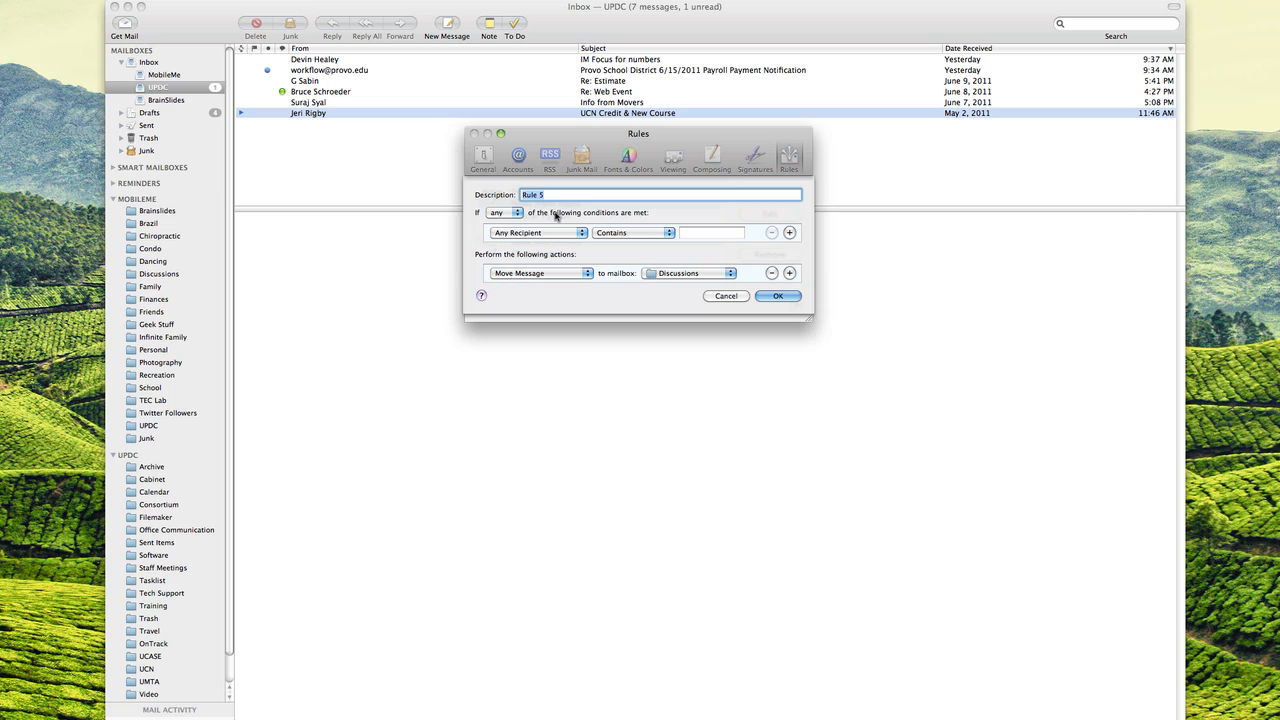
type("Payroll")
left_click(534, 233)
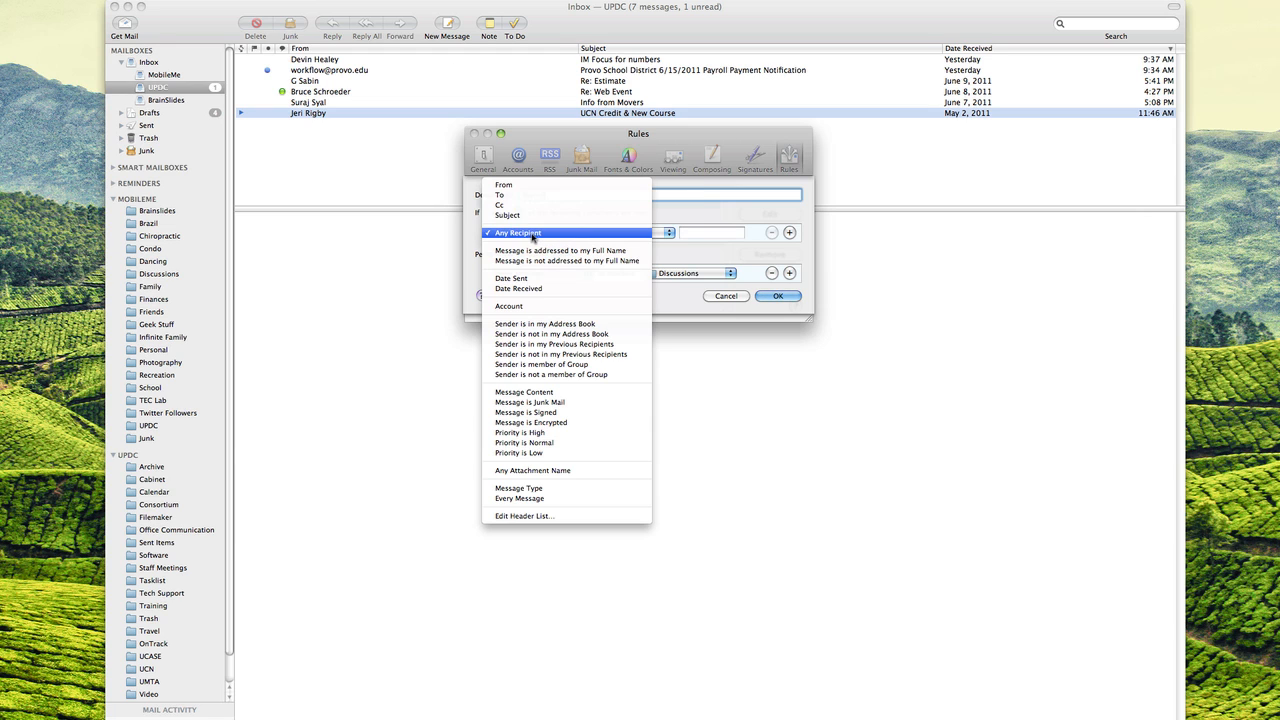
left_click(527, 185)
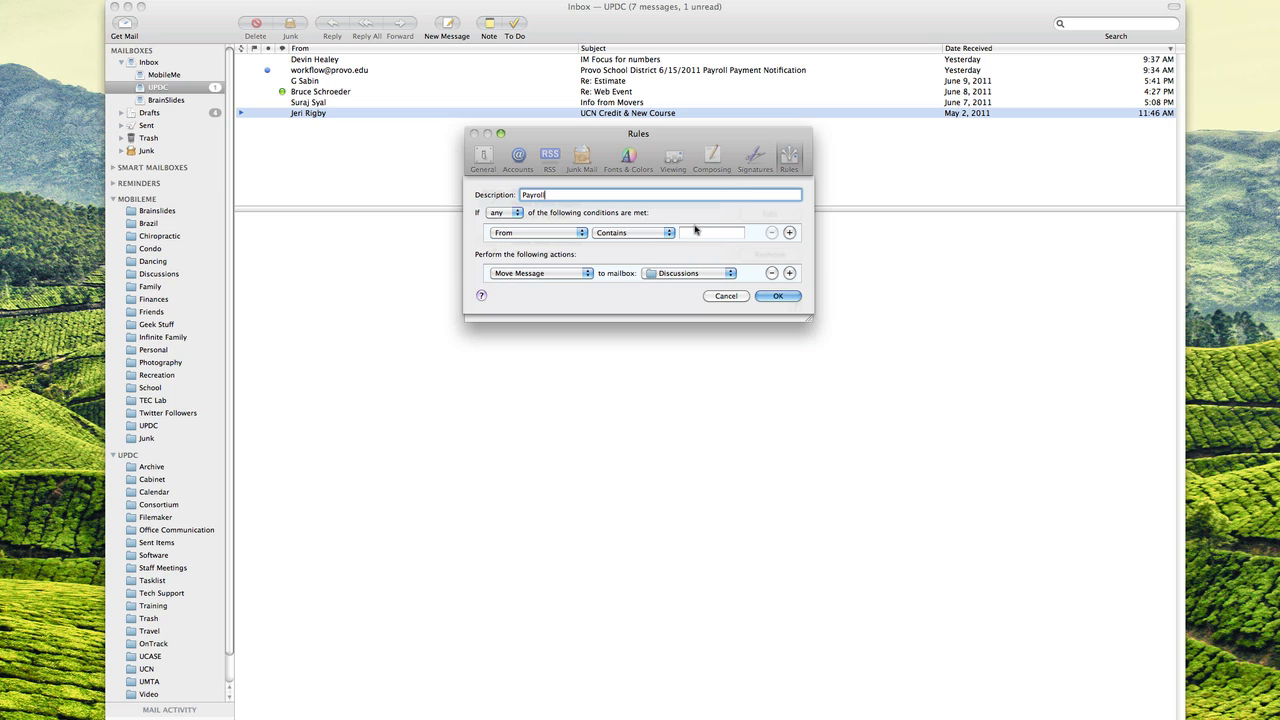
left_click(697, 232)
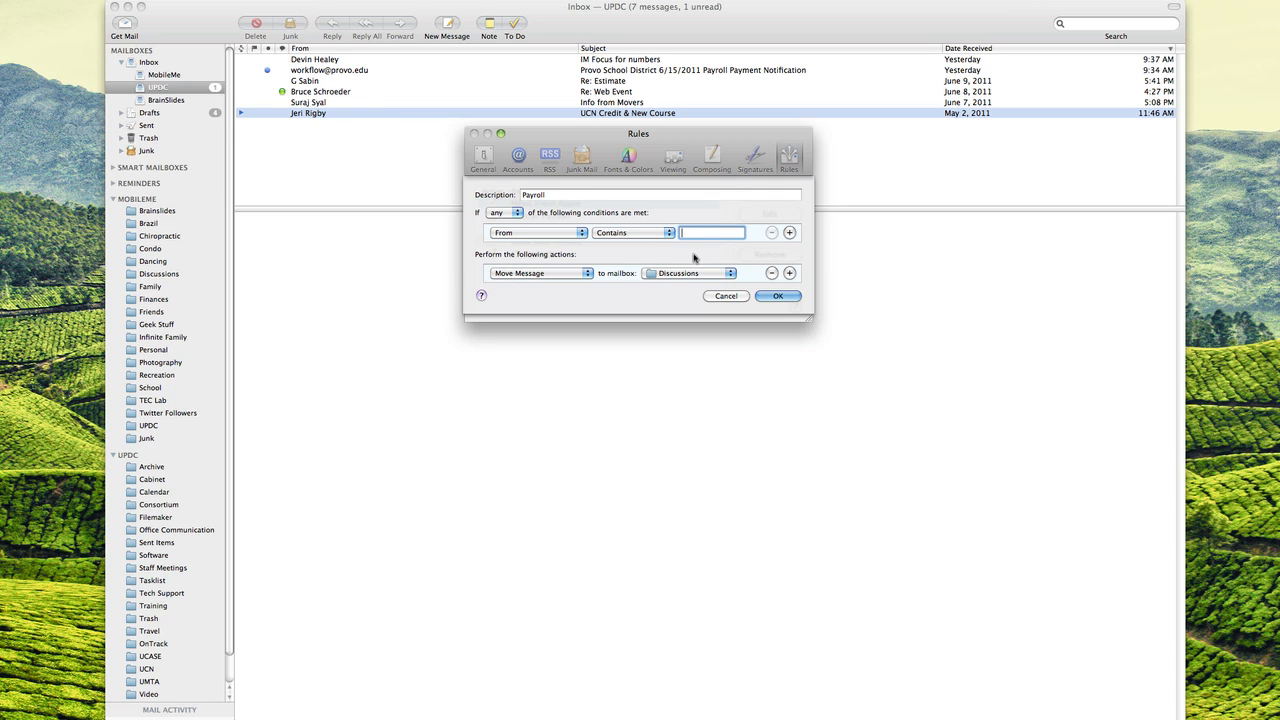
- Have the Payroll rule move matches to Office Communication, then save and apply it
left_click(671, 275)
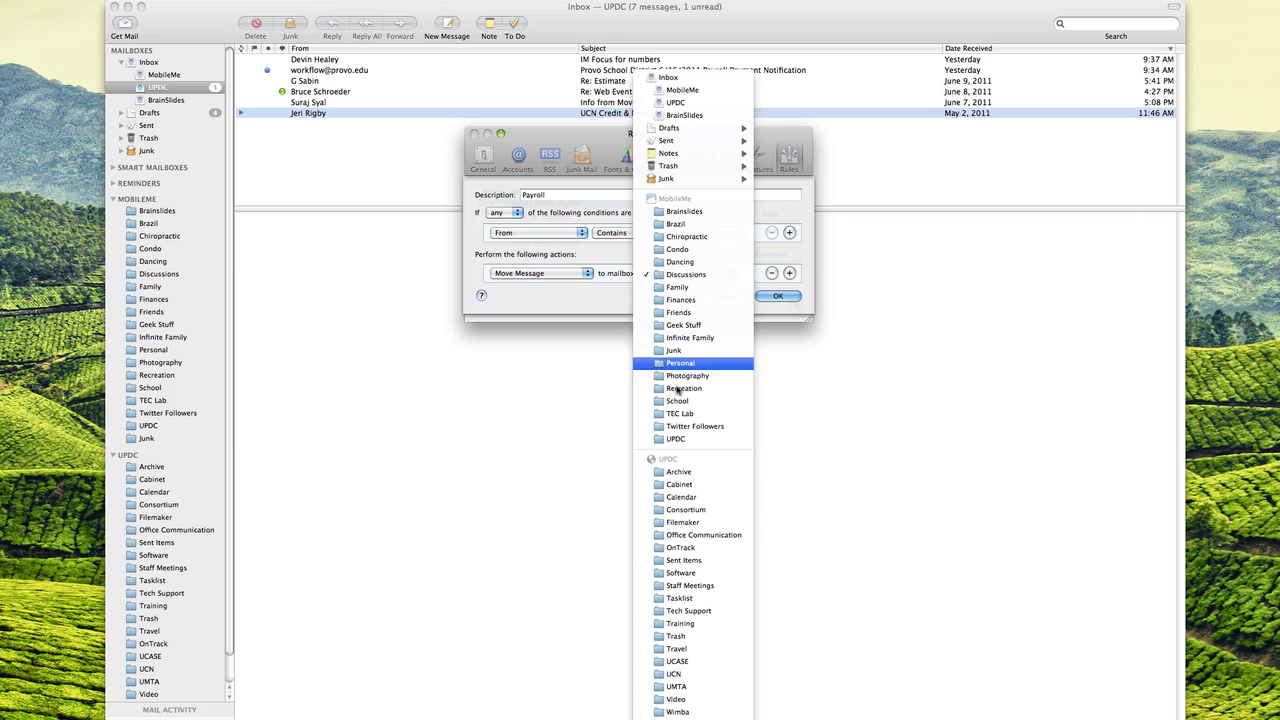
left_click(685, 536)
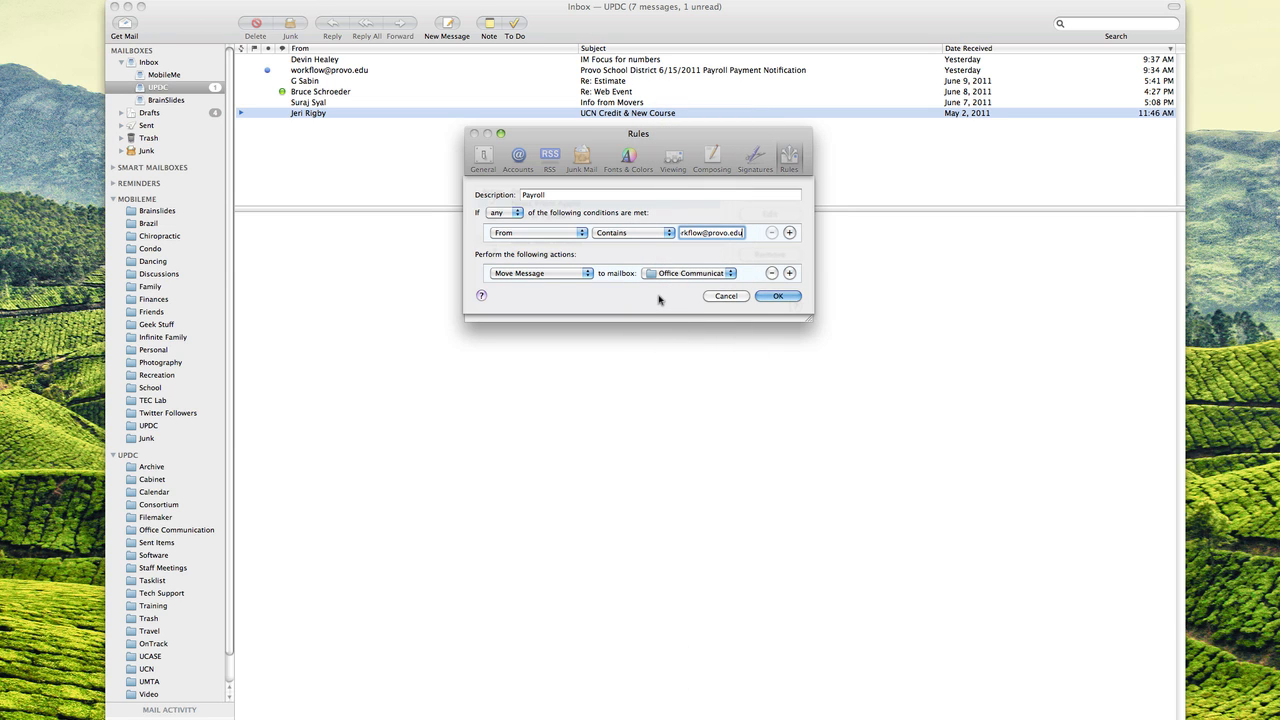
left_click(778, 296)
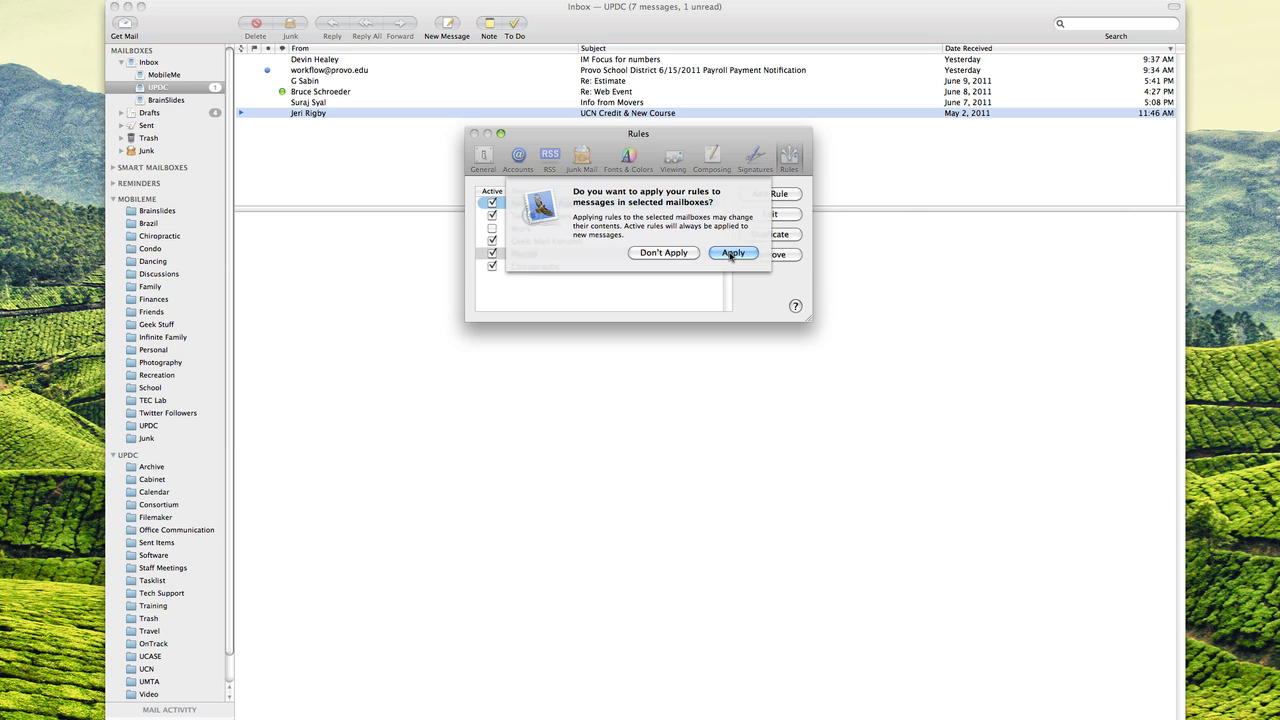
left_click(731, 254)
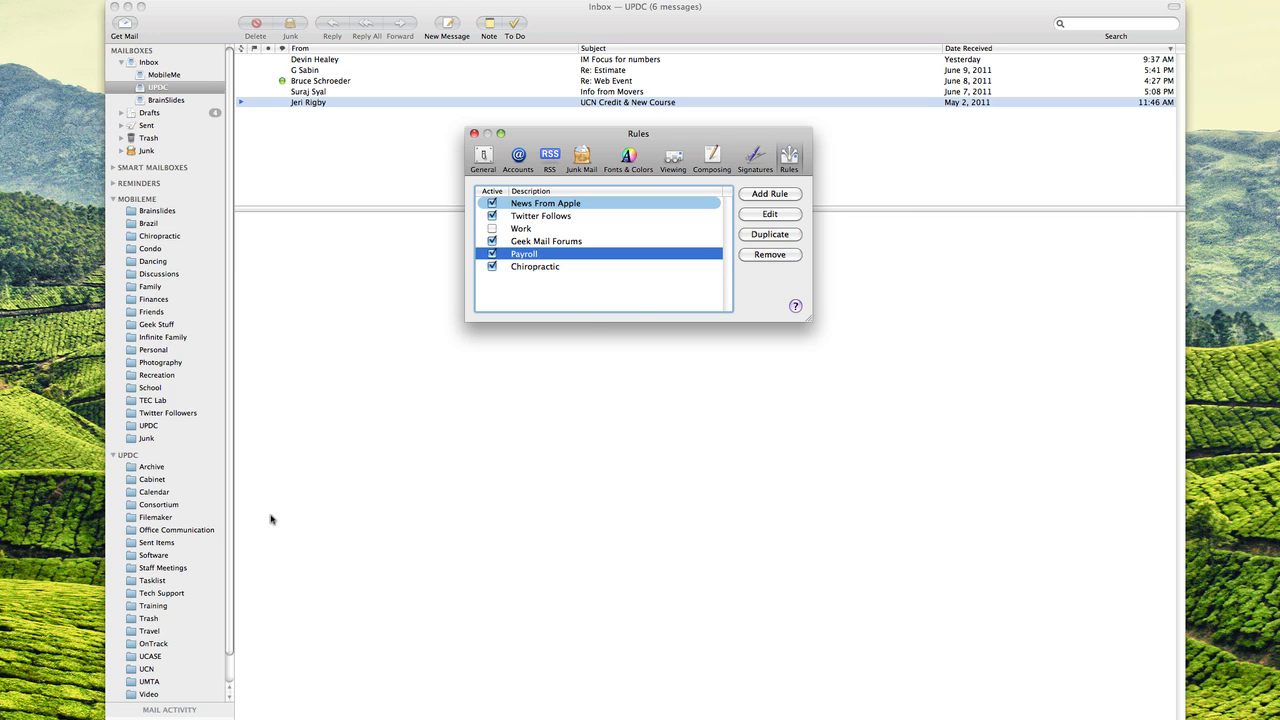
left_click(228, 535)
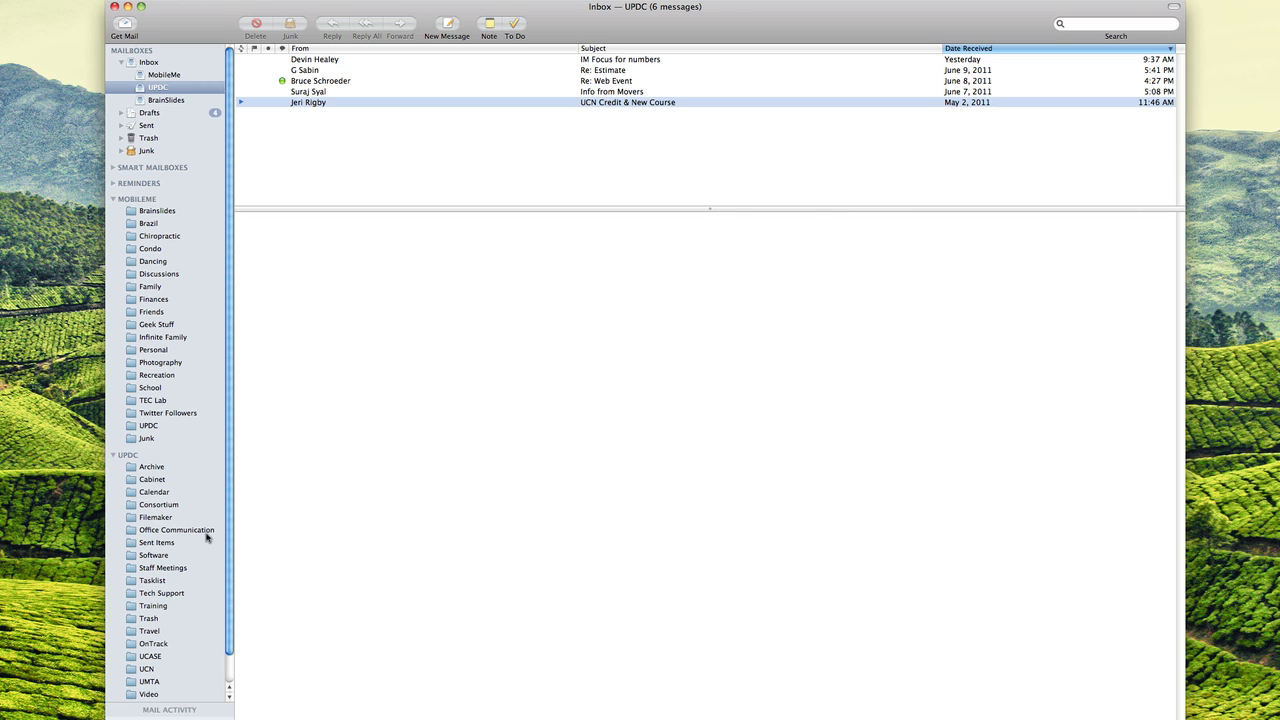
left_click(207, 537)
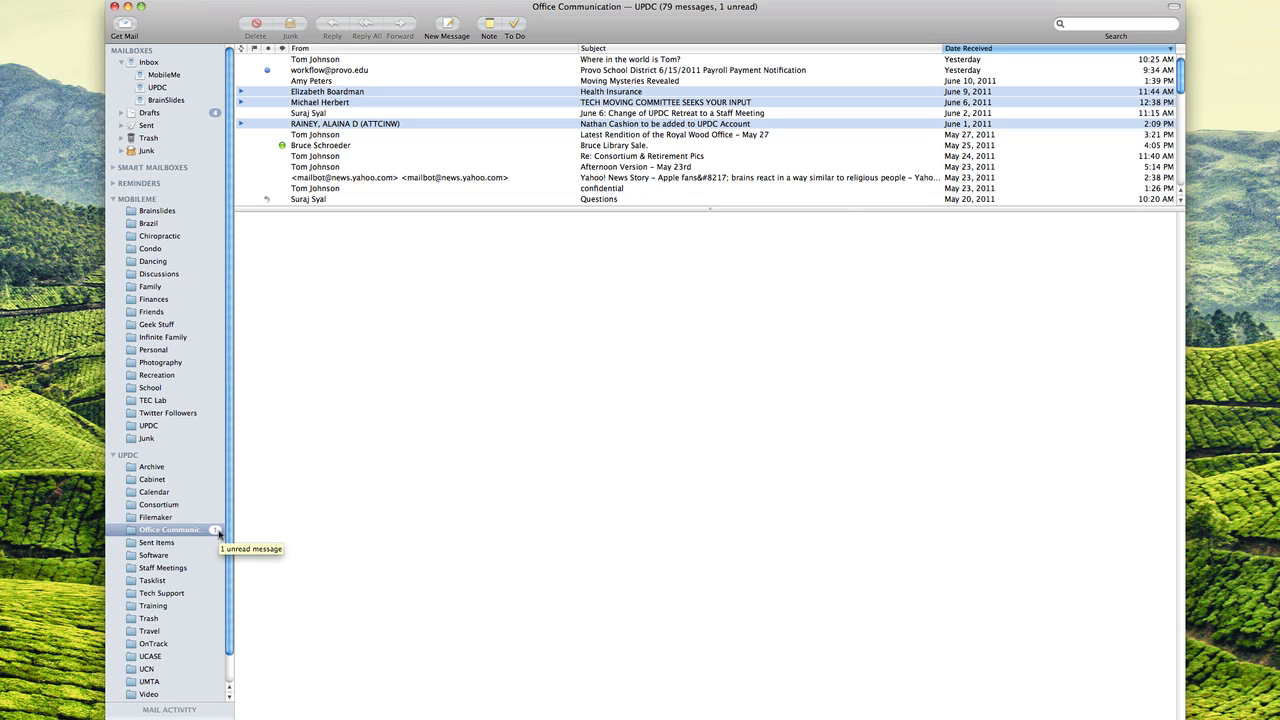
left_click(173, 88)
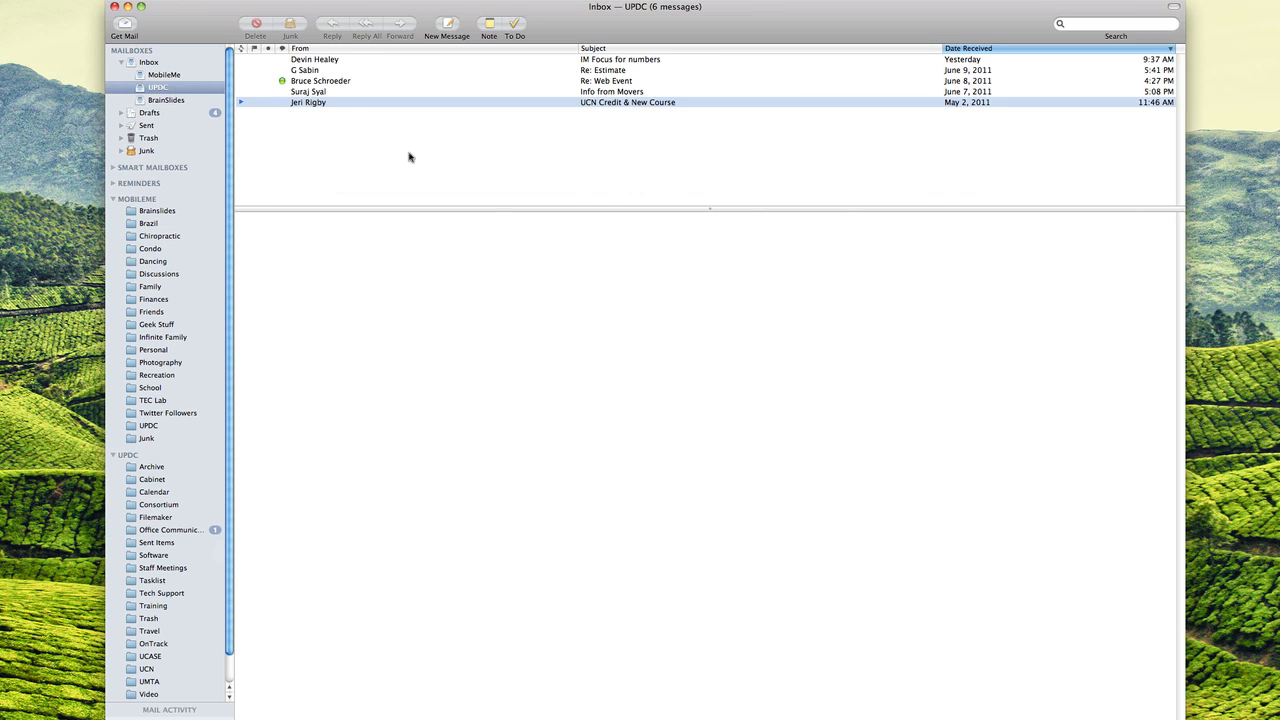
key("super+comma")
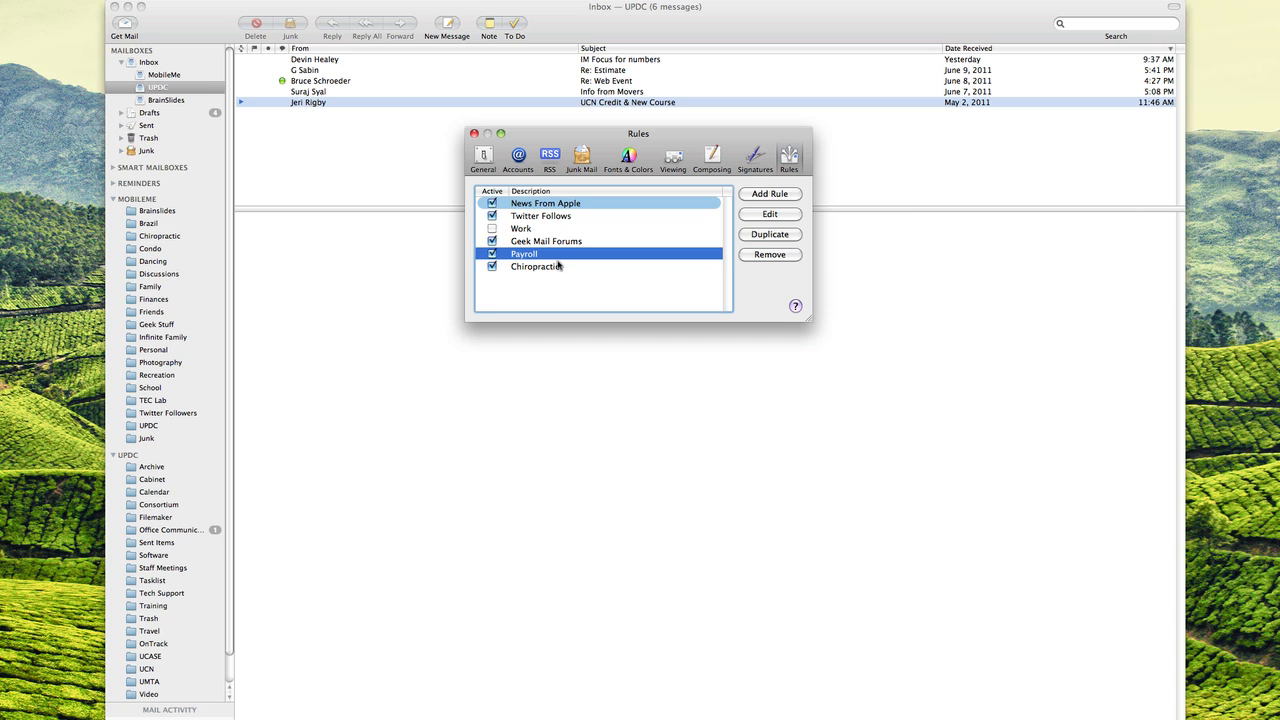
- Add a Subject contains Payroll condition to the Payroll rule, then save and apply it
left_click(557, 265)
left_click(554, 255)
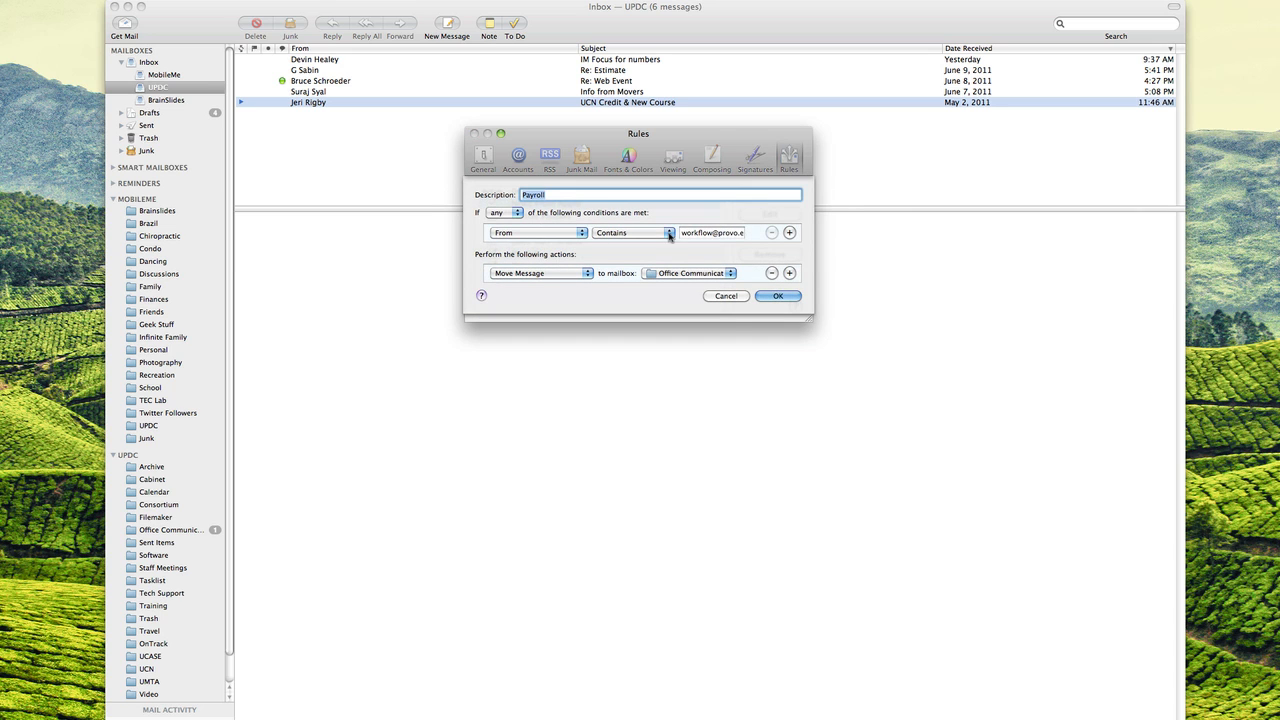
left_click(789, 232)
left_click(517, 250)
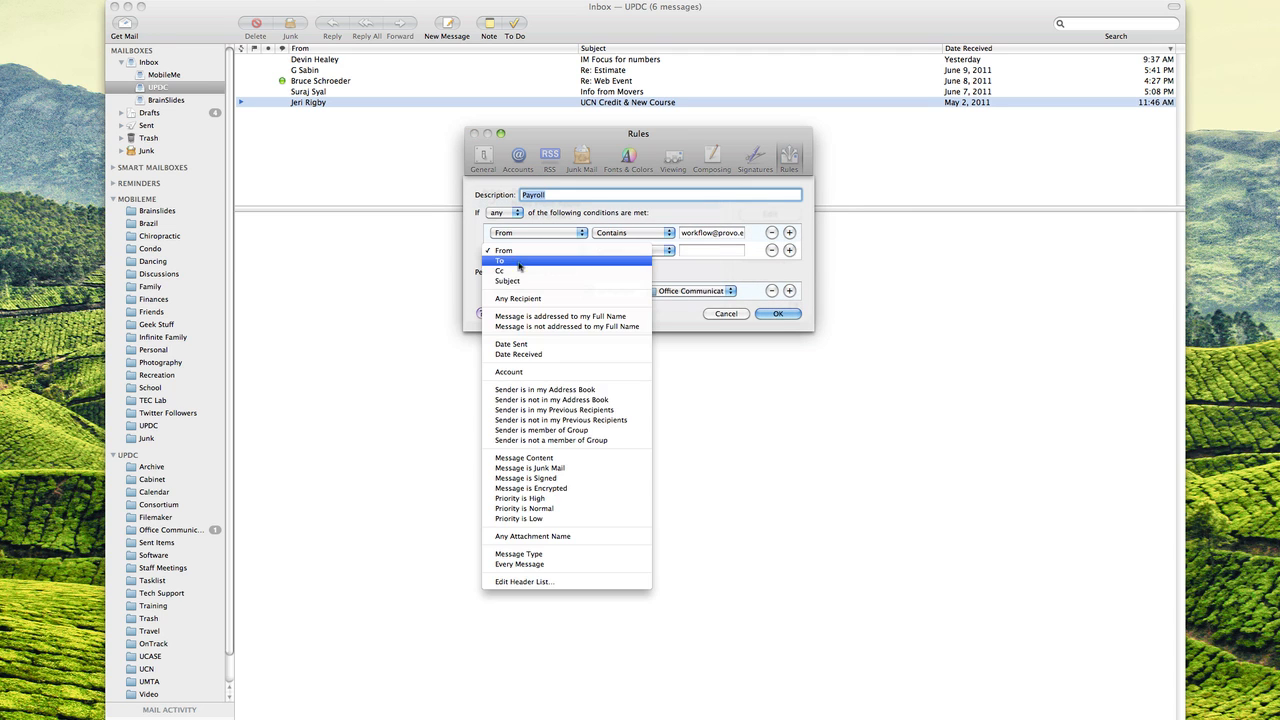
left_click(512, 278)
left_click(707, 250)
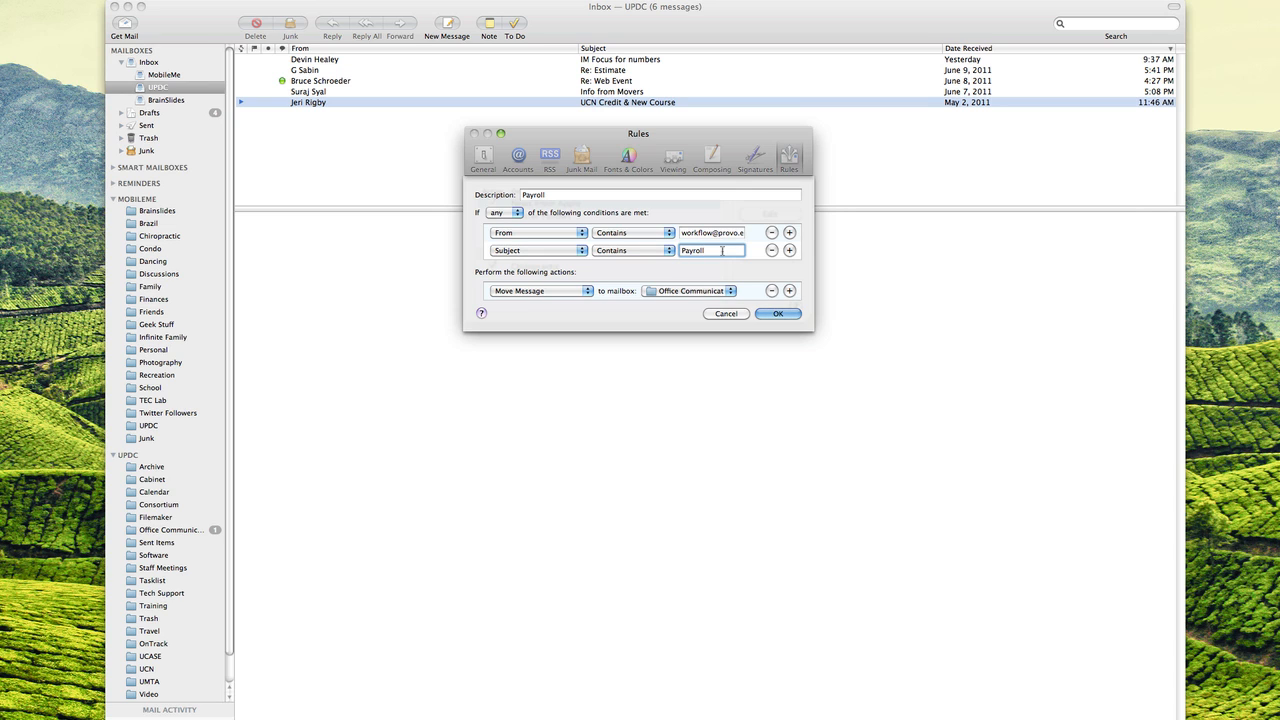
left_click(779, 314)
left_click(734, 252)
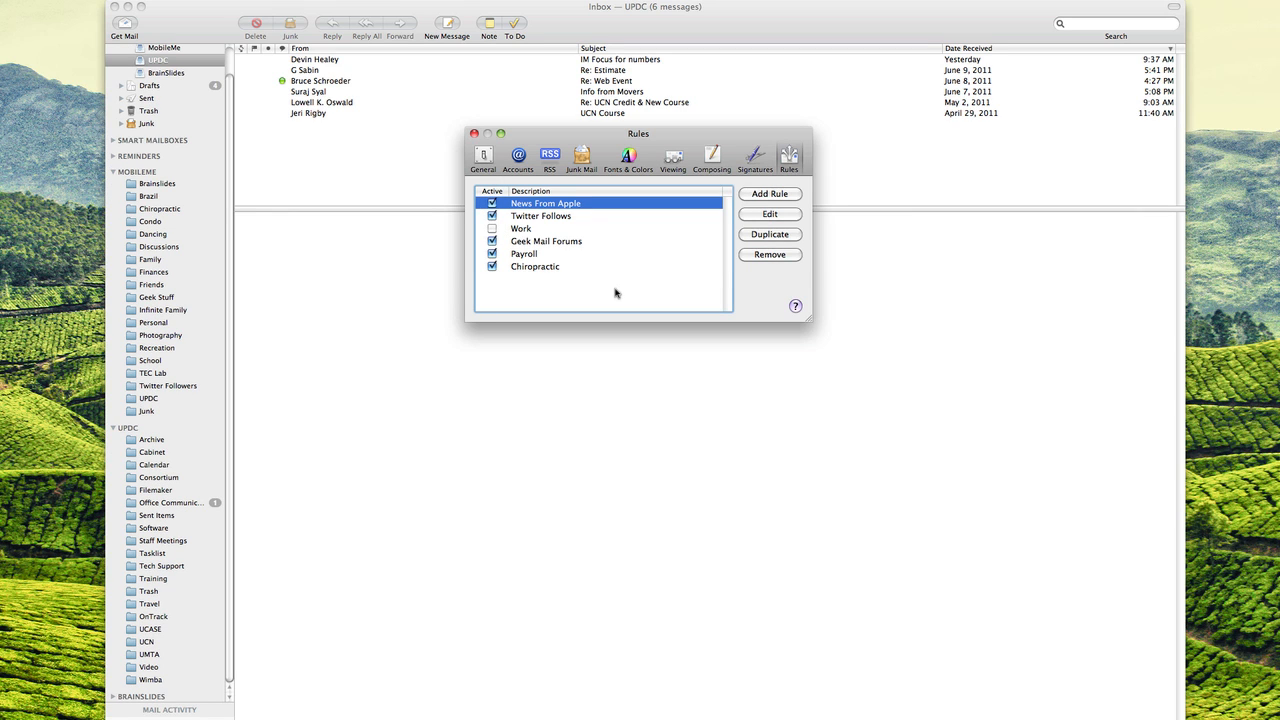
- Start a new rule named UCN requiring all conditions, with From containing a particular sender's name
left_click(770, 193)
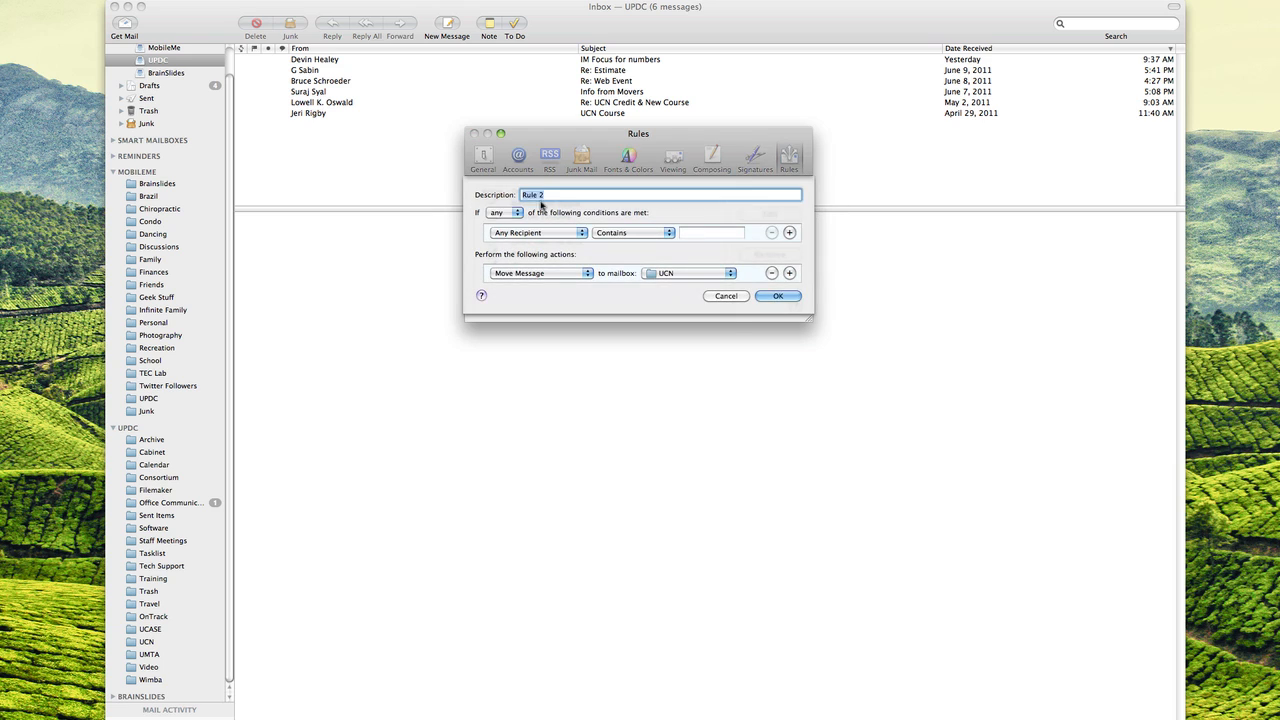
left_click(503, 213)
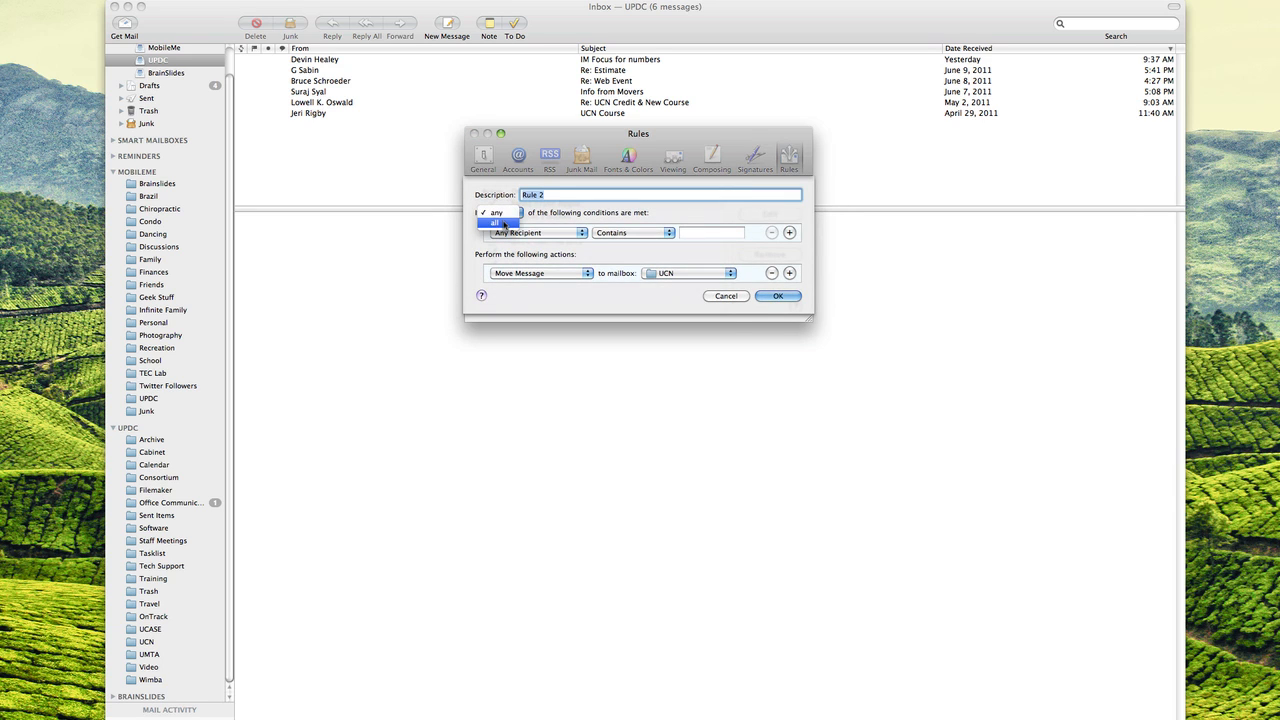
left_click(503, 223)
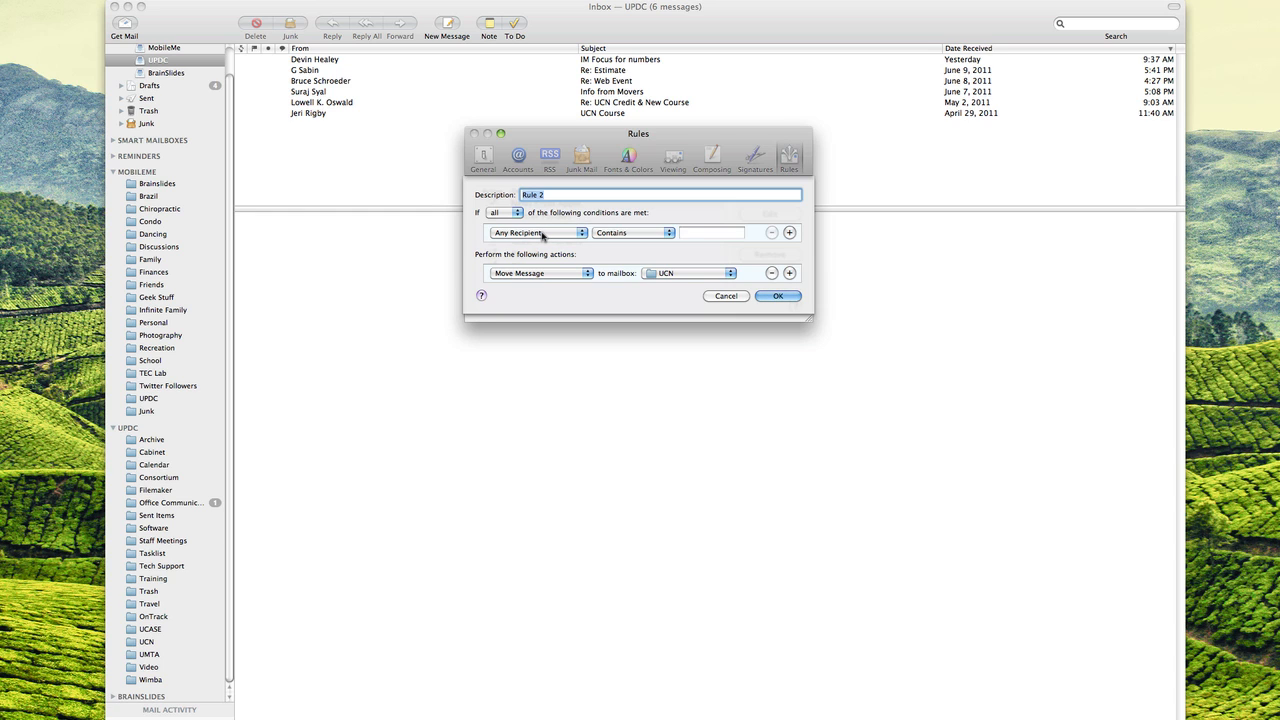
left_click(544, 233)
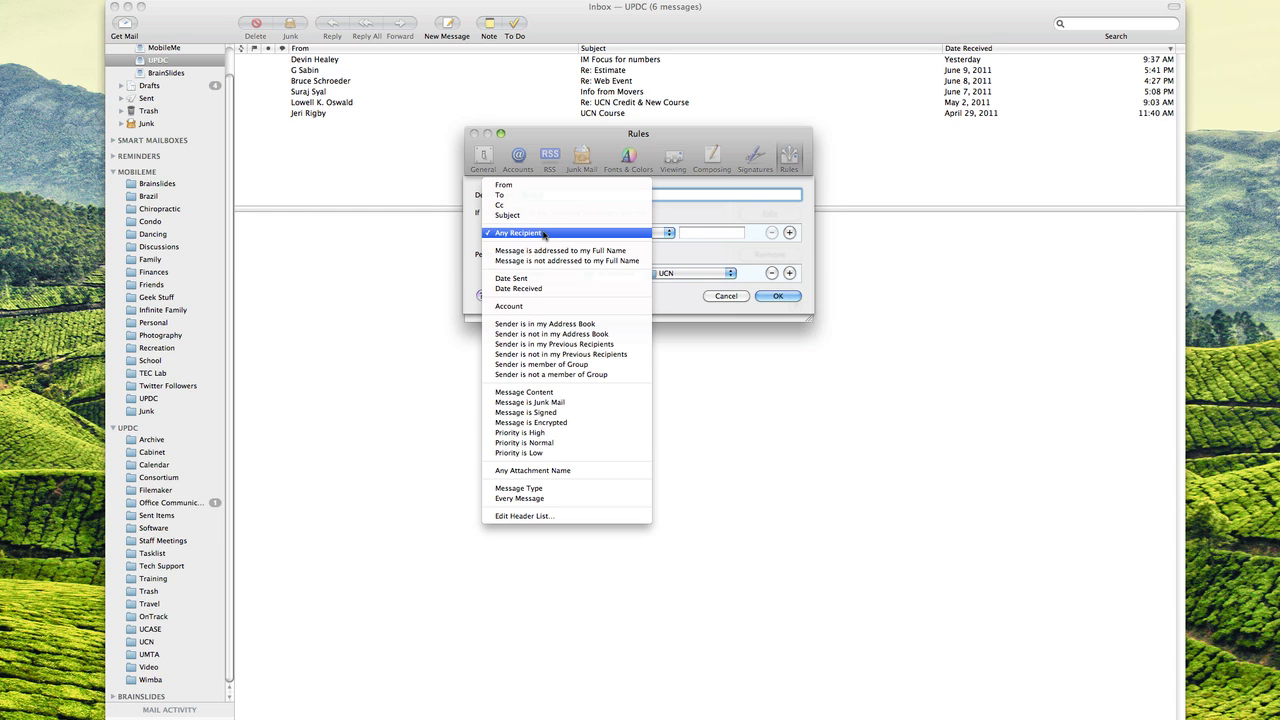
left_click(540, 186)
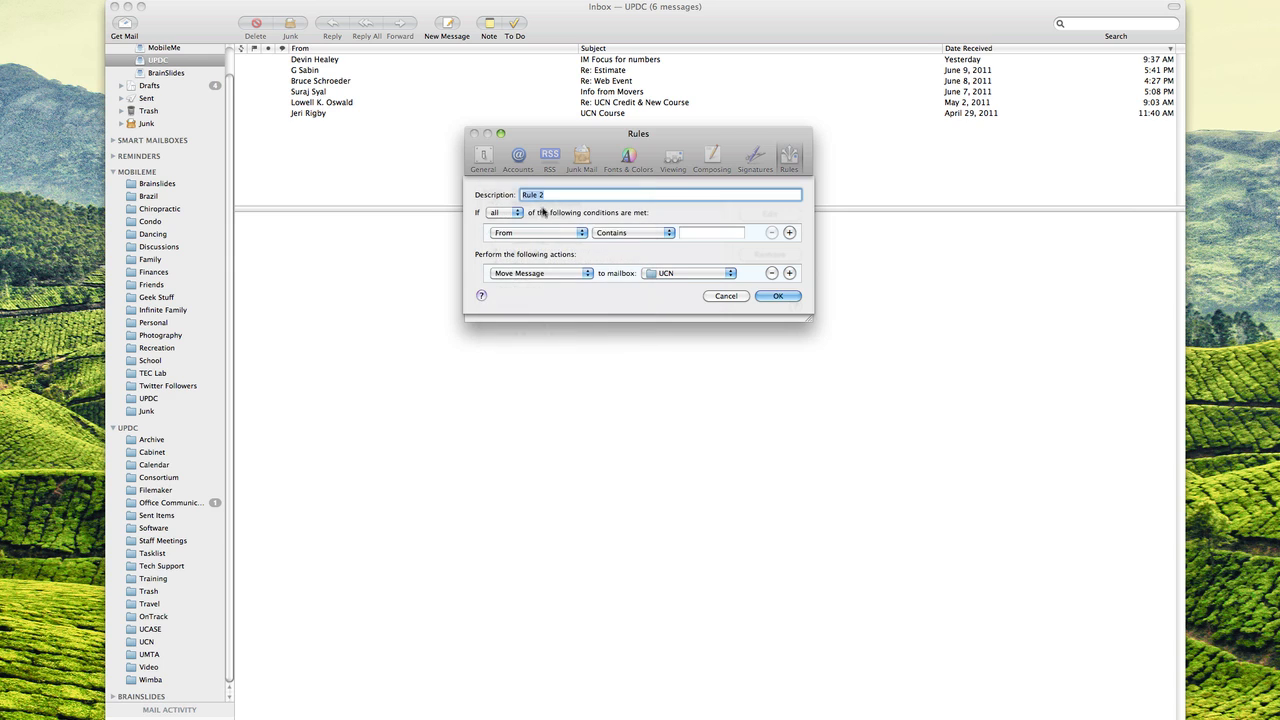
left_click(706, 232)
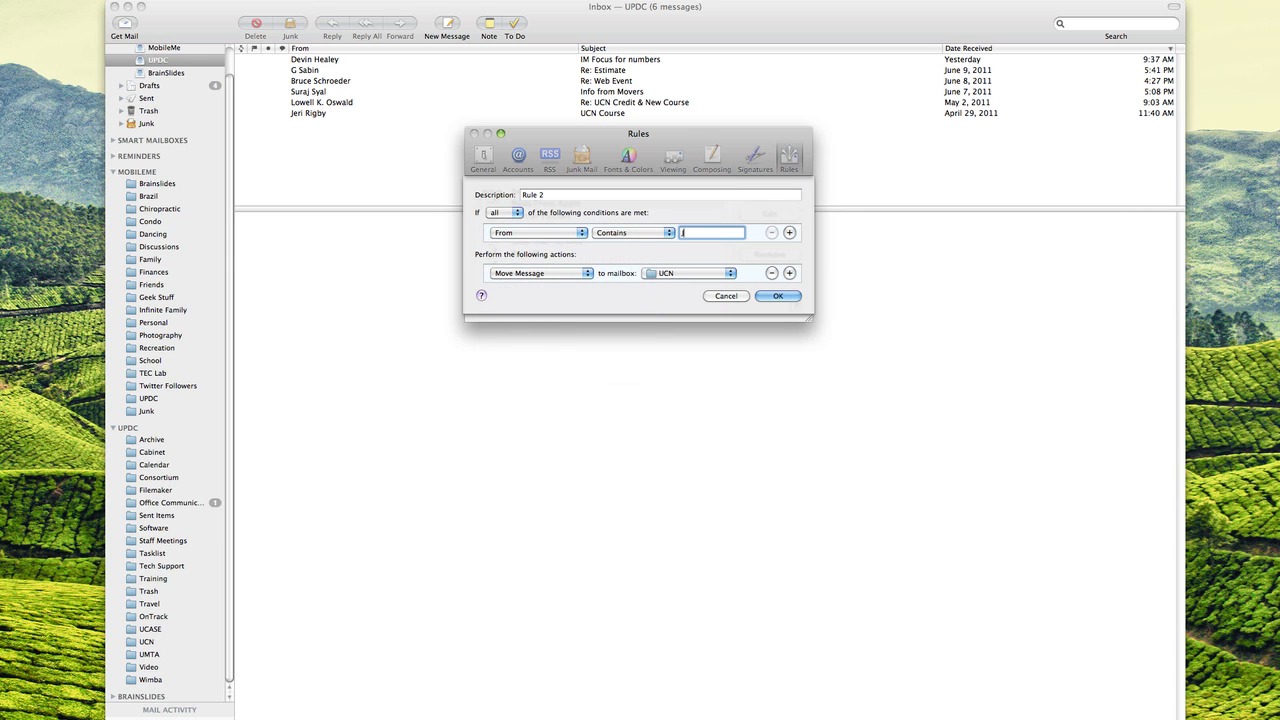
type("Jeri")
left_click(559, 194)
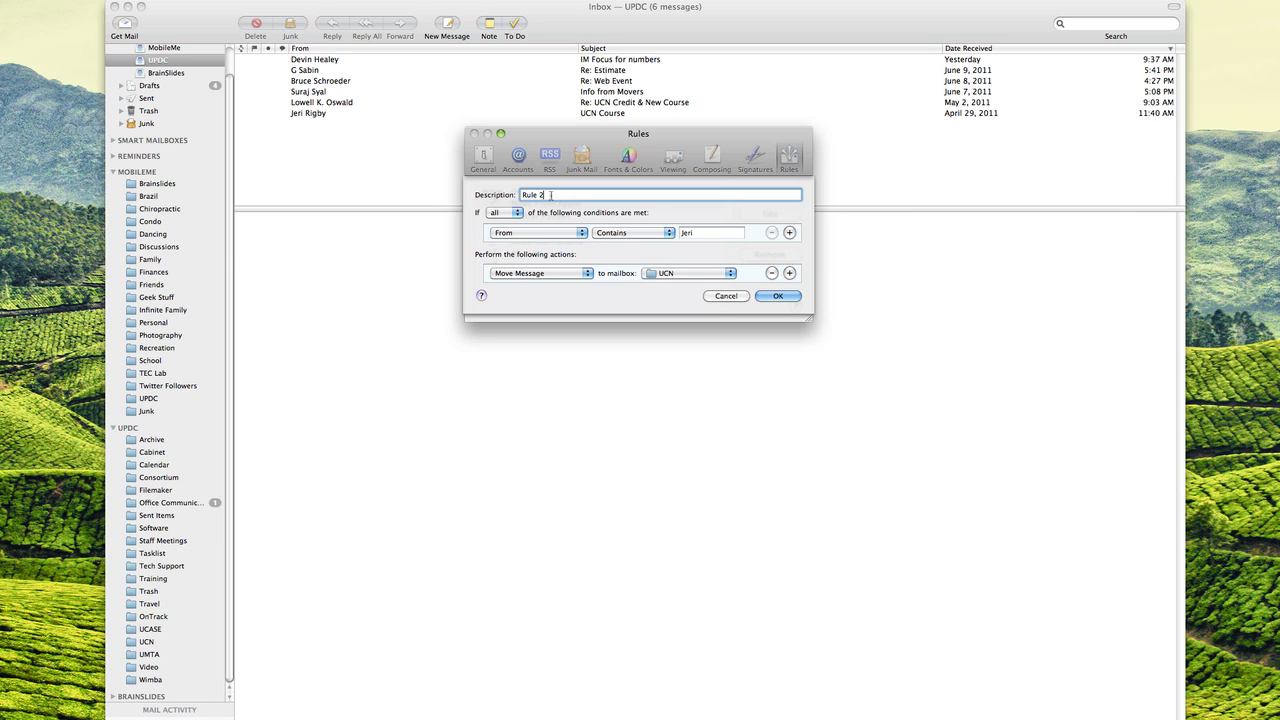
key("BackSpace")
key("BackSpace")
double_click(530, 194)
type("UCN")
- Add a Subject contains UCN condition, file matches into the UCN mailbox, then save and apply
left_click(789, 232)
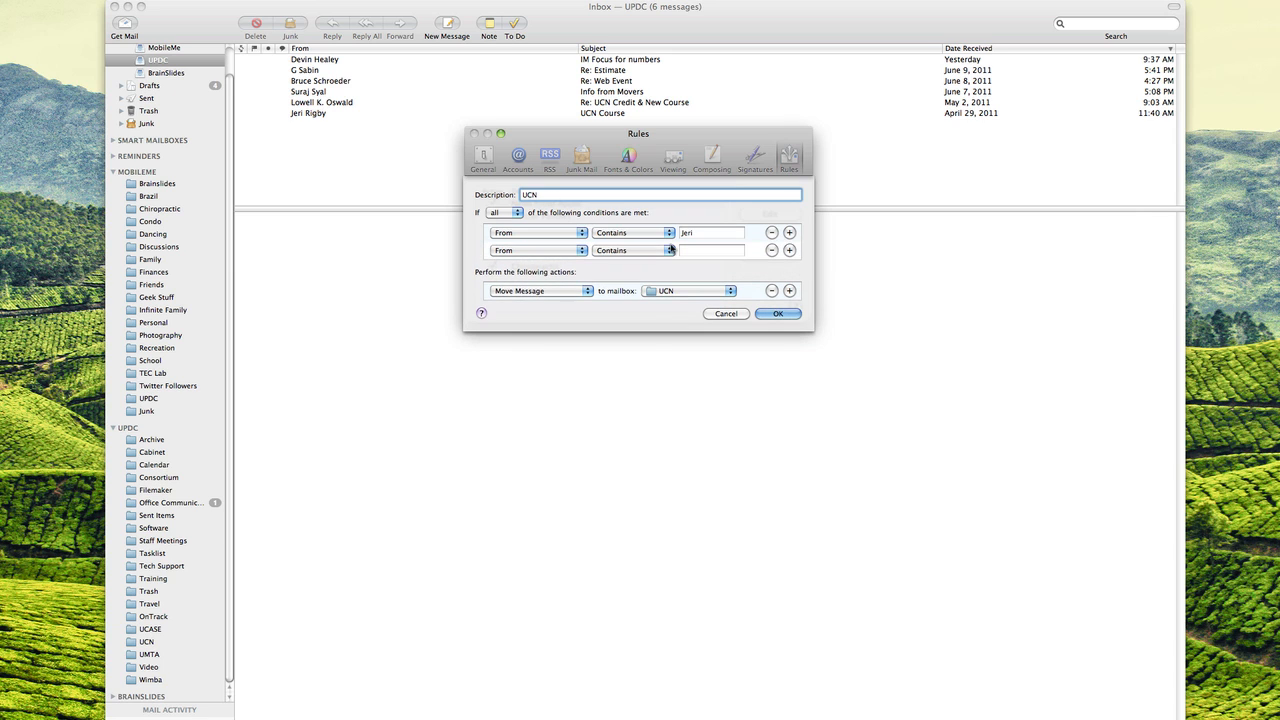
left_click(546, 250)
left_click(543, 281)
left_click(706, 251)
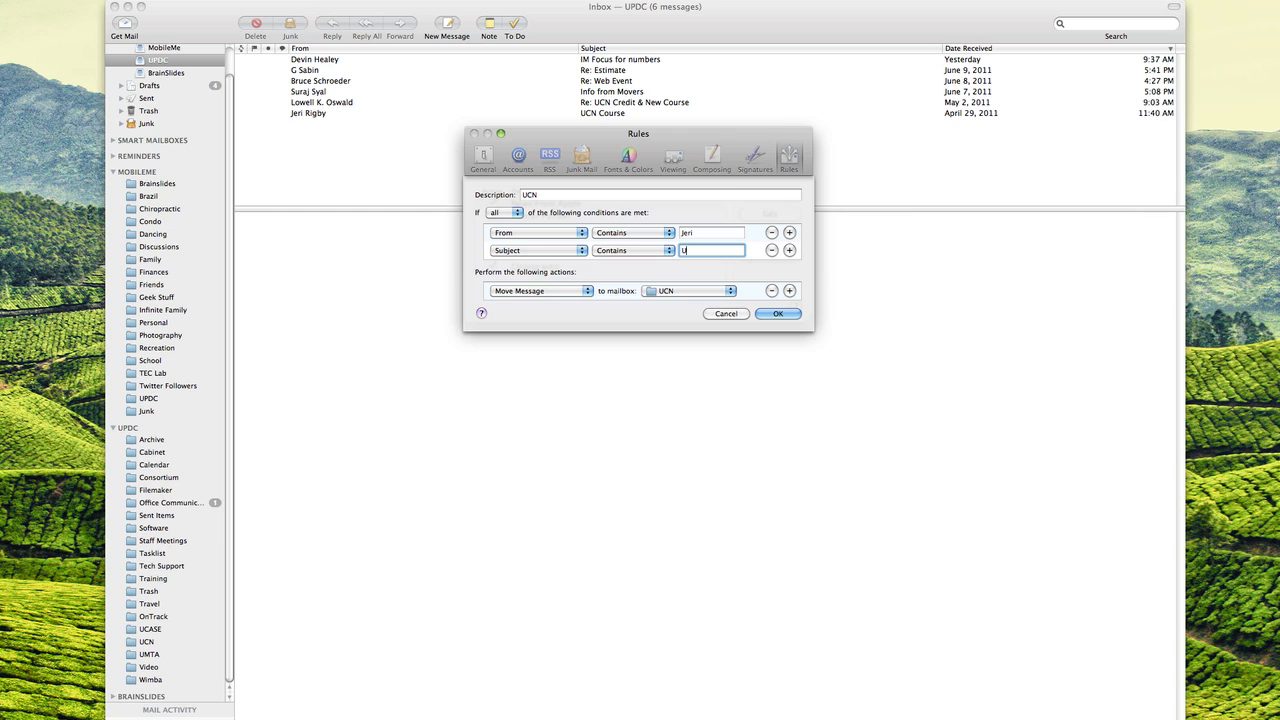
left_click(670, 292)
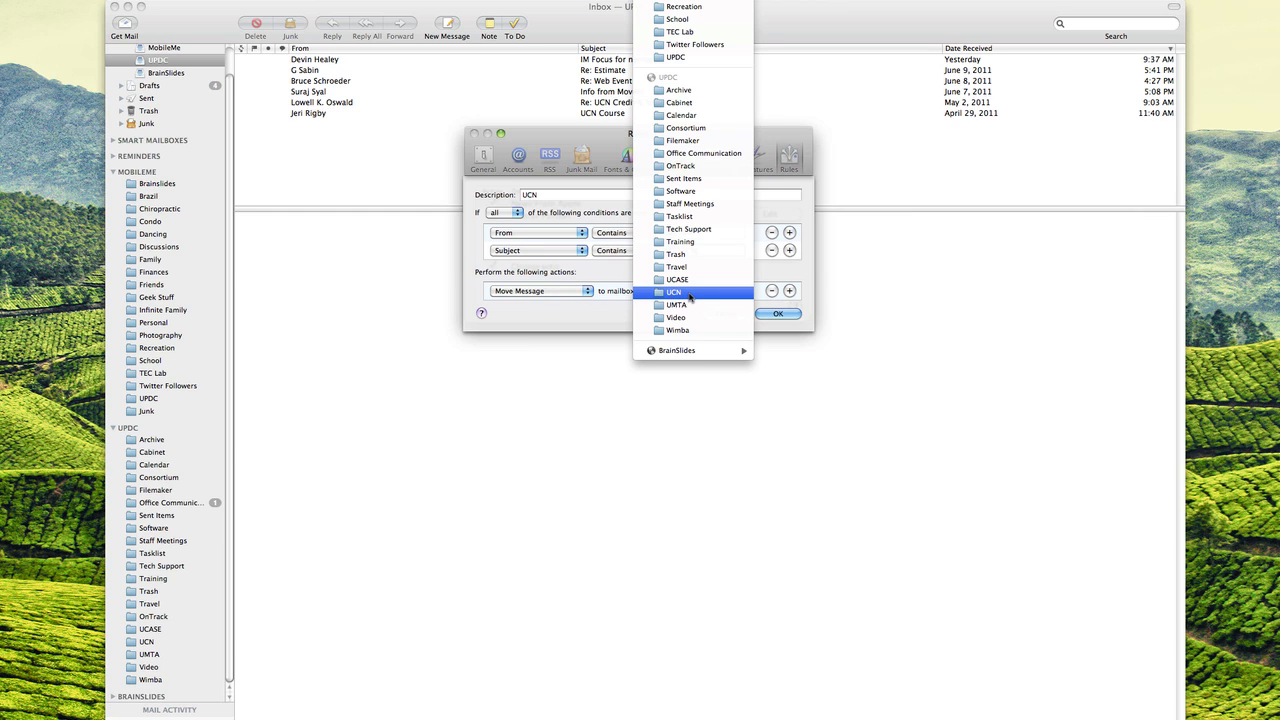
left_click(690, 292)
left_click(780, 314)
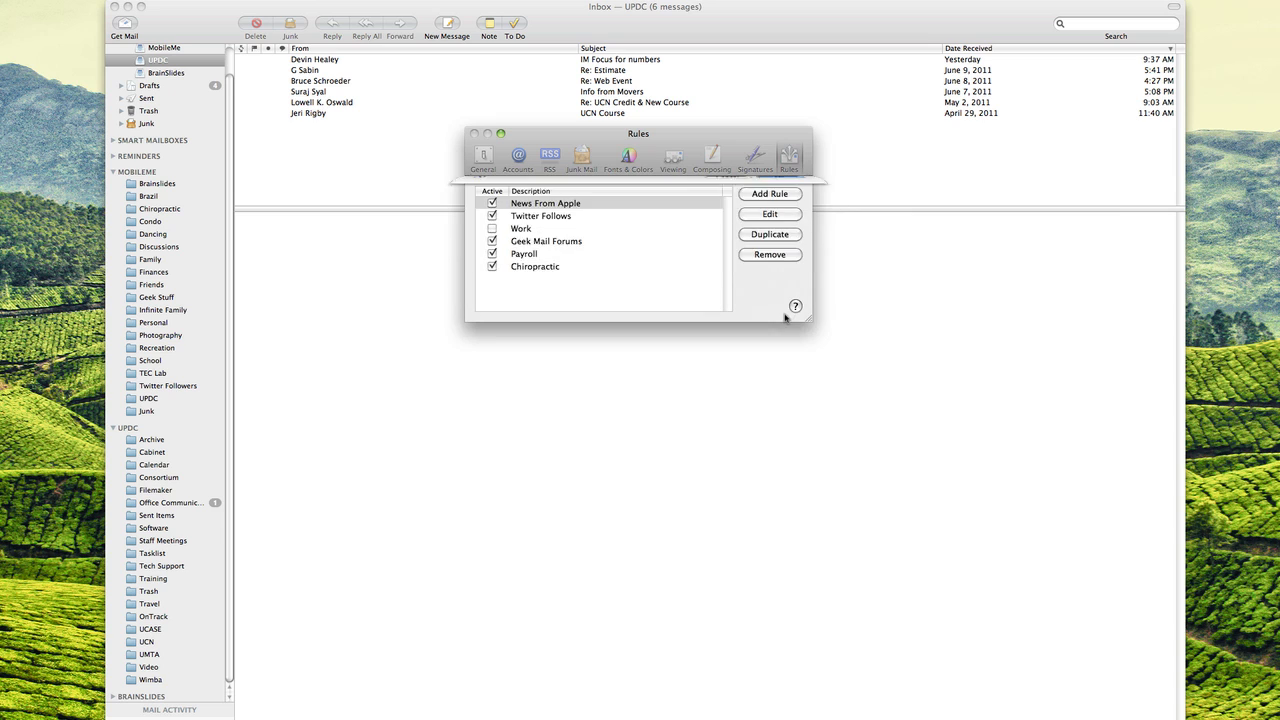
left_click(733, 256)
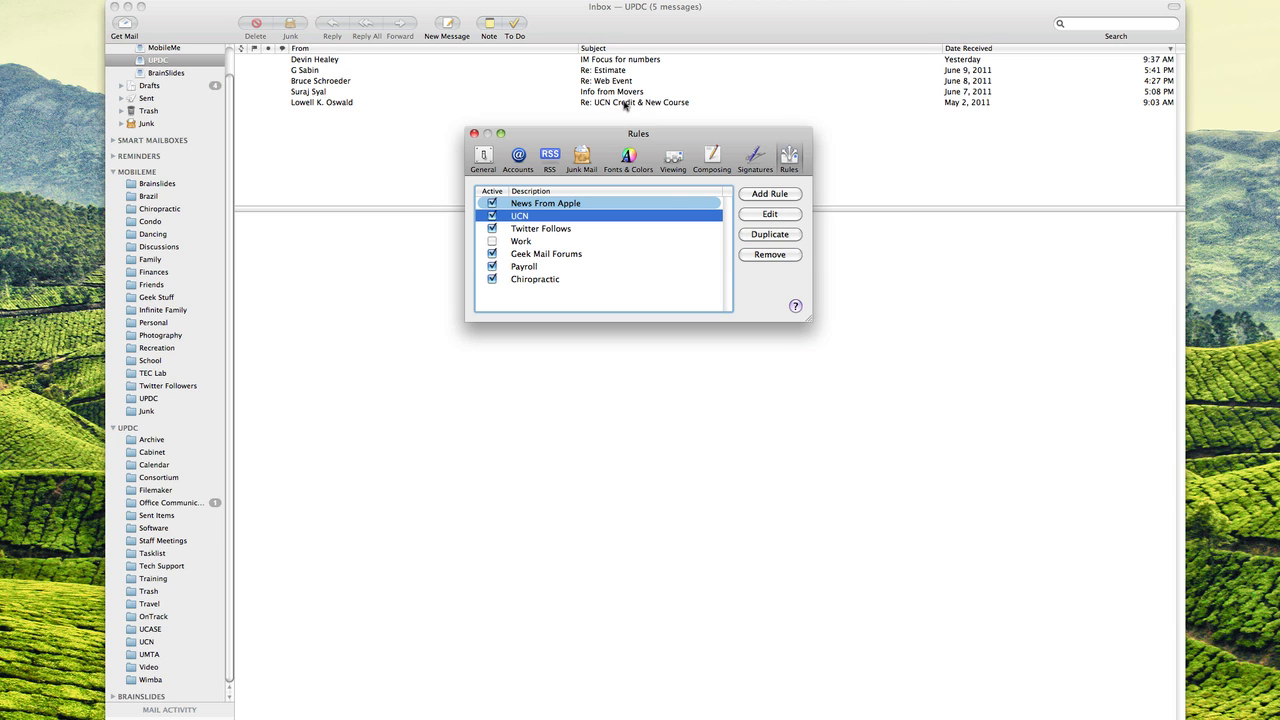
- Edit the UCN rule, removing the sender condition and matching on any condition
left_click(769, 214)
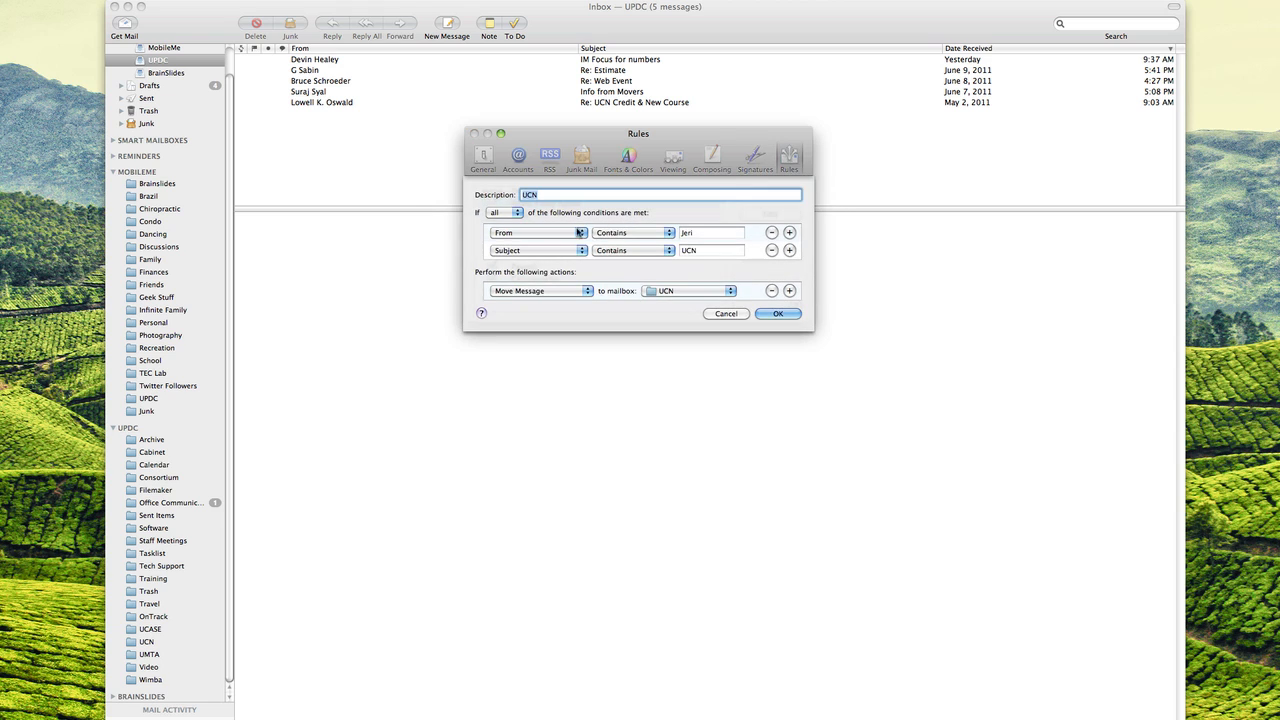
left_click(771, 232)
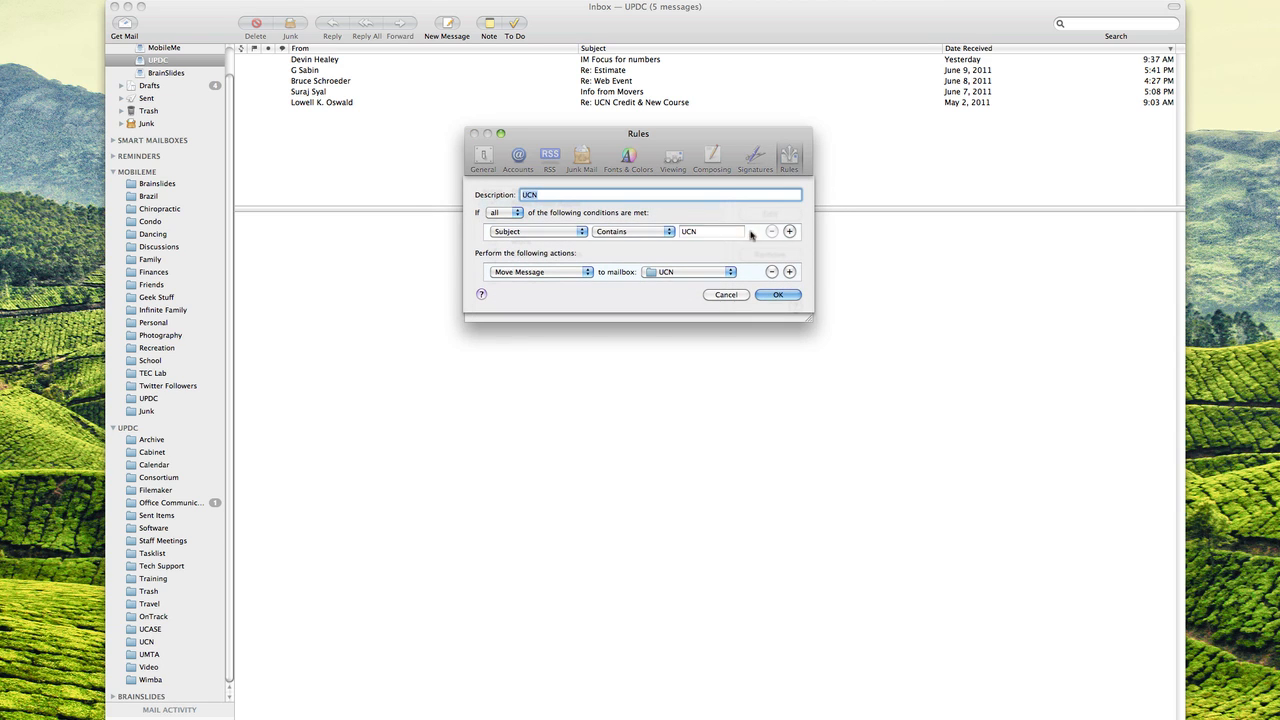
left_click(508, 212)
left_click(500, 200)
- Add a Subject contains coaching condition, then save, apply the rules and close Preferences
left_click(789, 231)
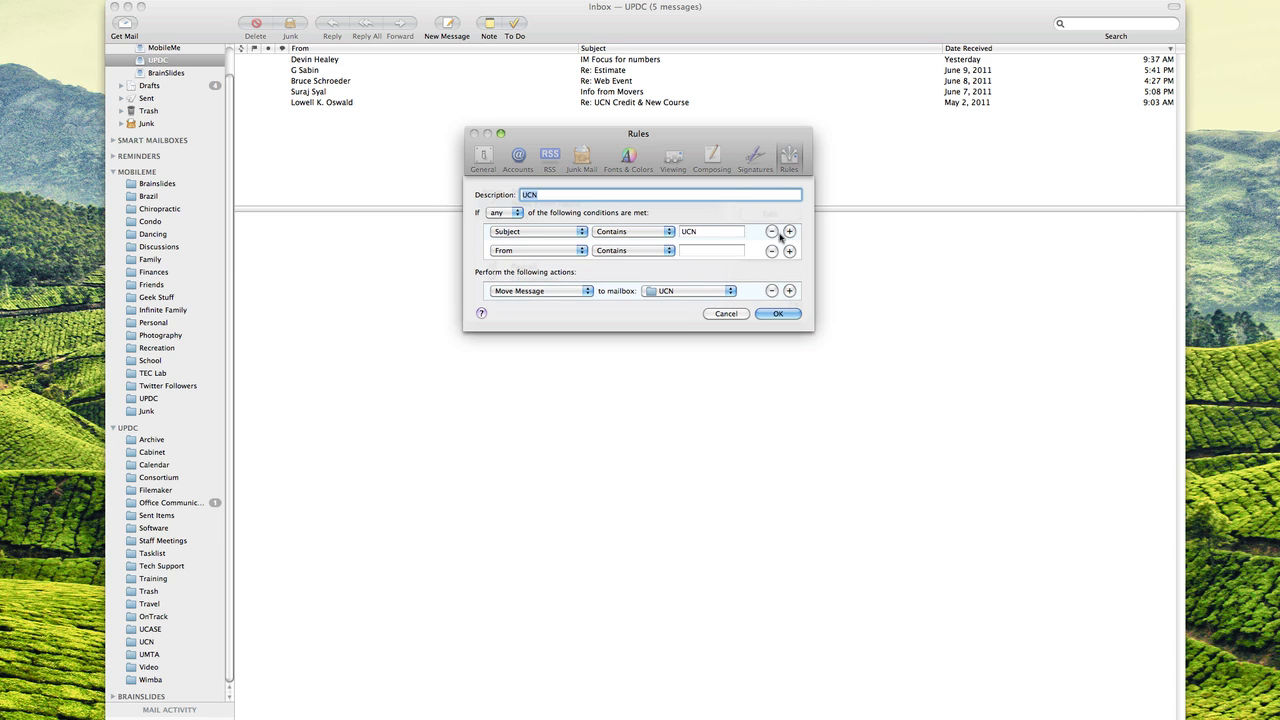
left_click(560, 250)
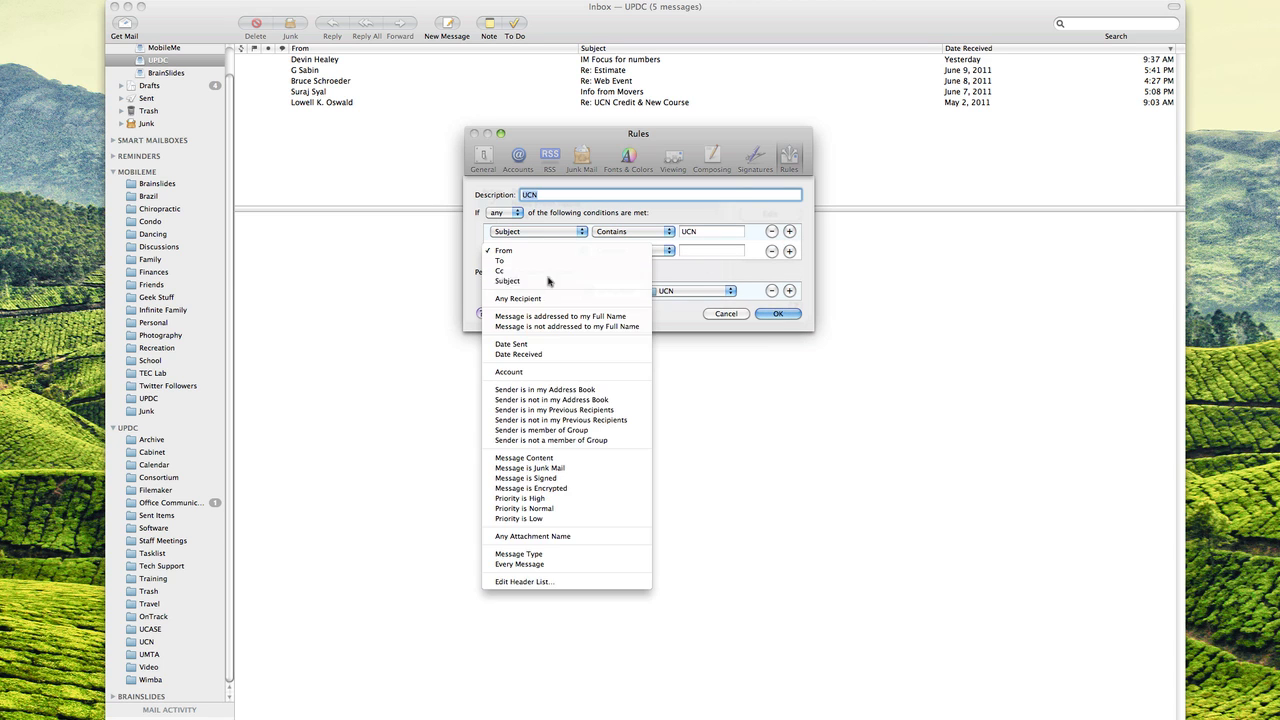
left_click(560, 281)
left_click(700, 251)
type("ca")
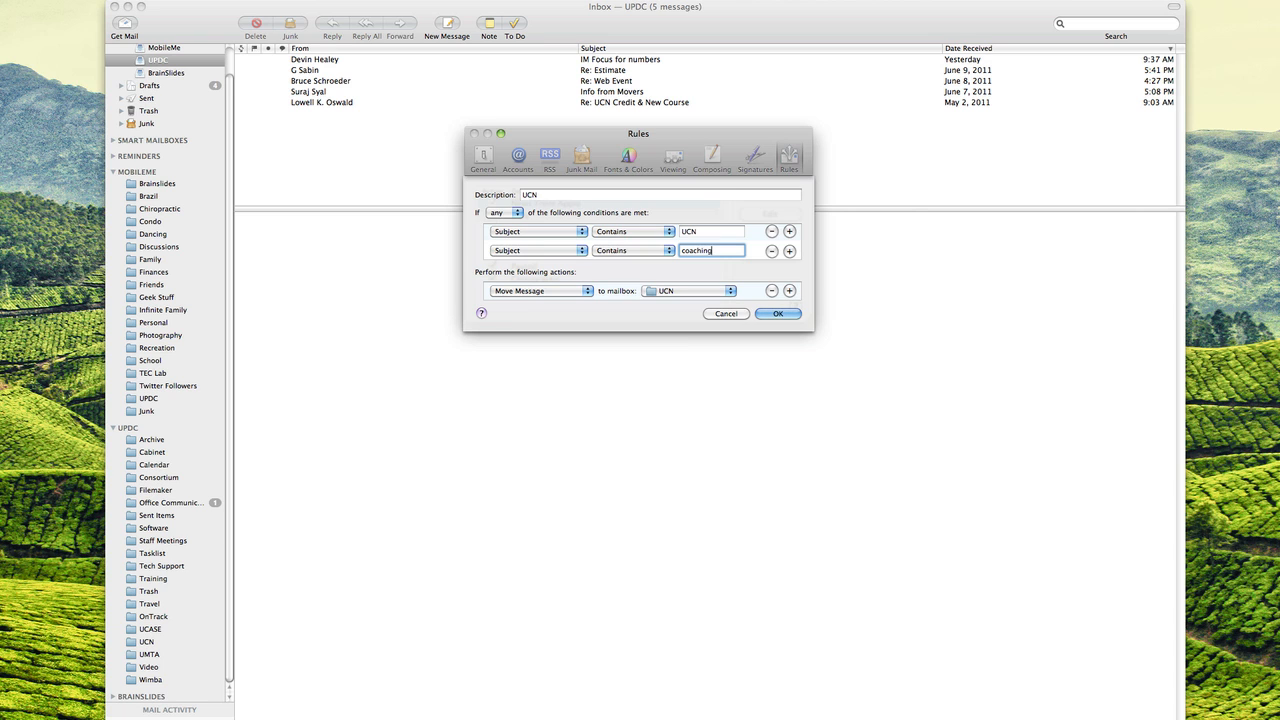
left_click(790, 317)
left_click(740, 253)
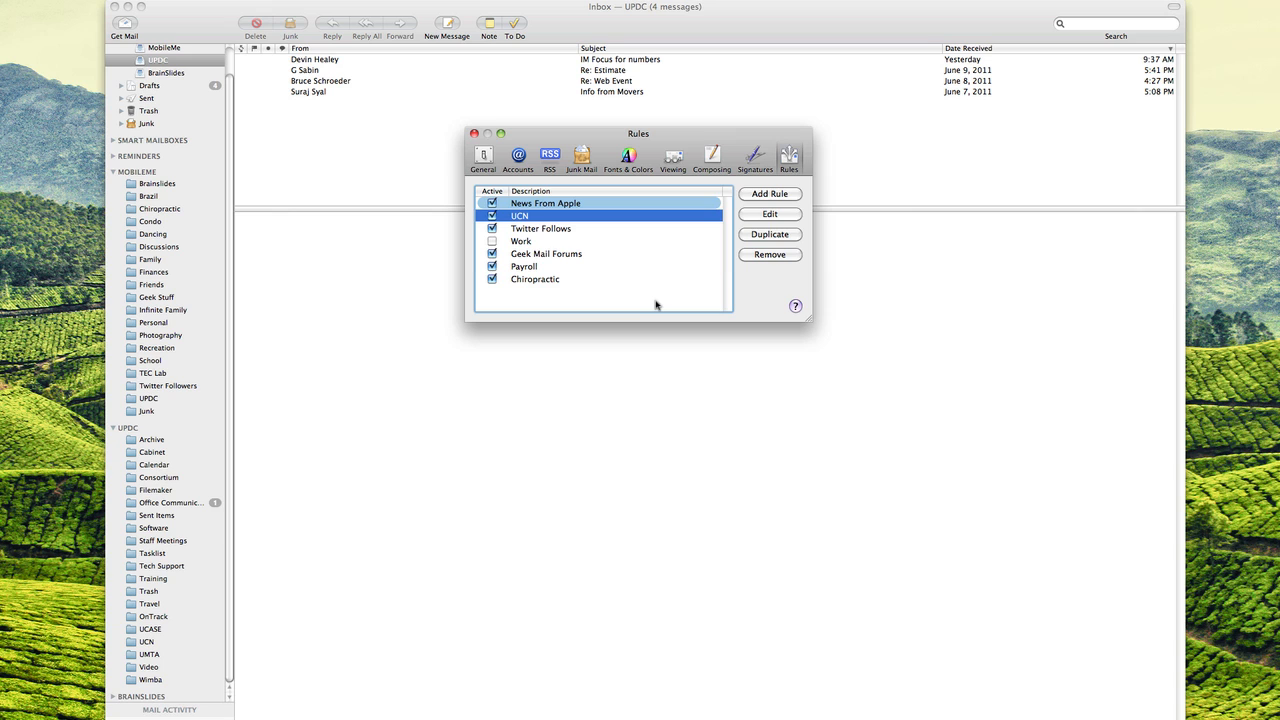
key("super+w")
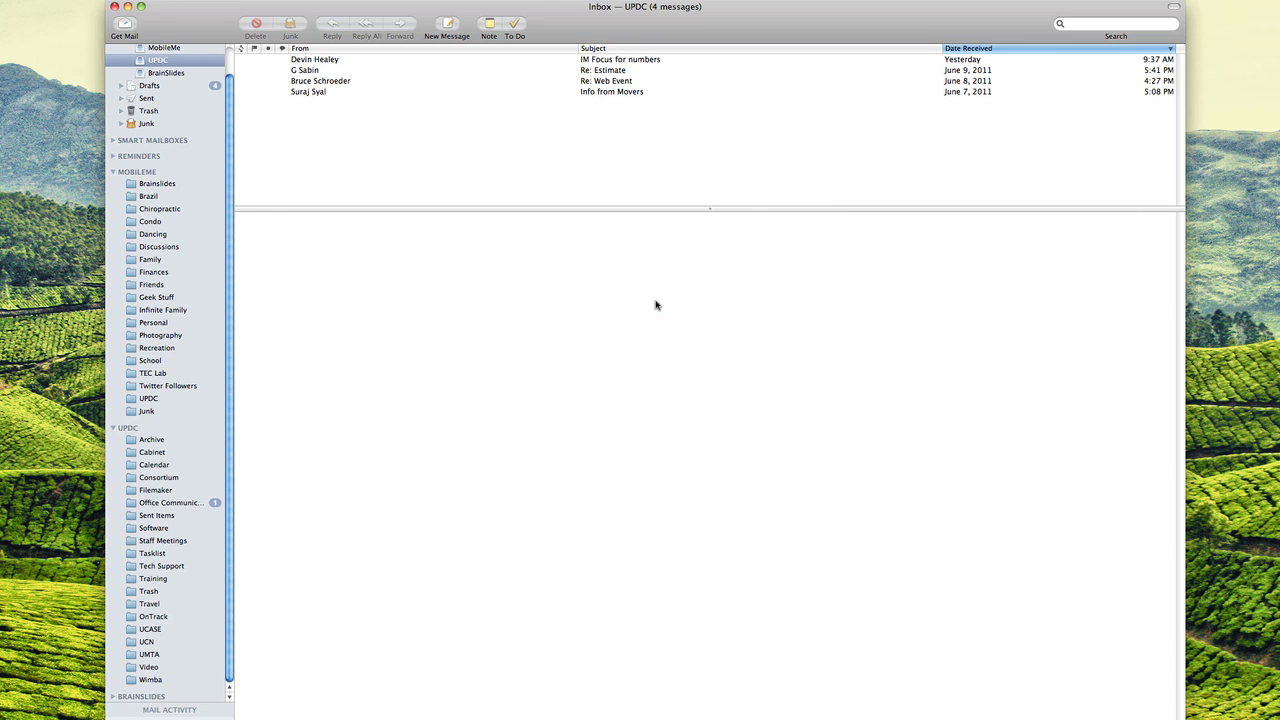